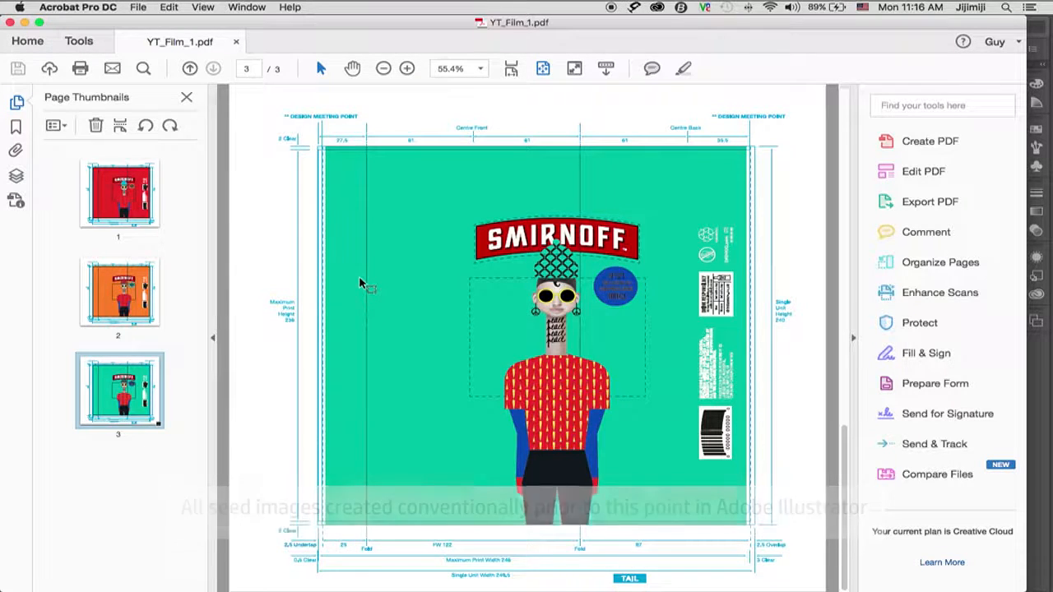
Switch to Excel and examine the hat and colour columns in the YT_Film_1.txt data table.
key("super+Tab")
key("super+Tab")
key("super+Tab")
key("super+Tab")
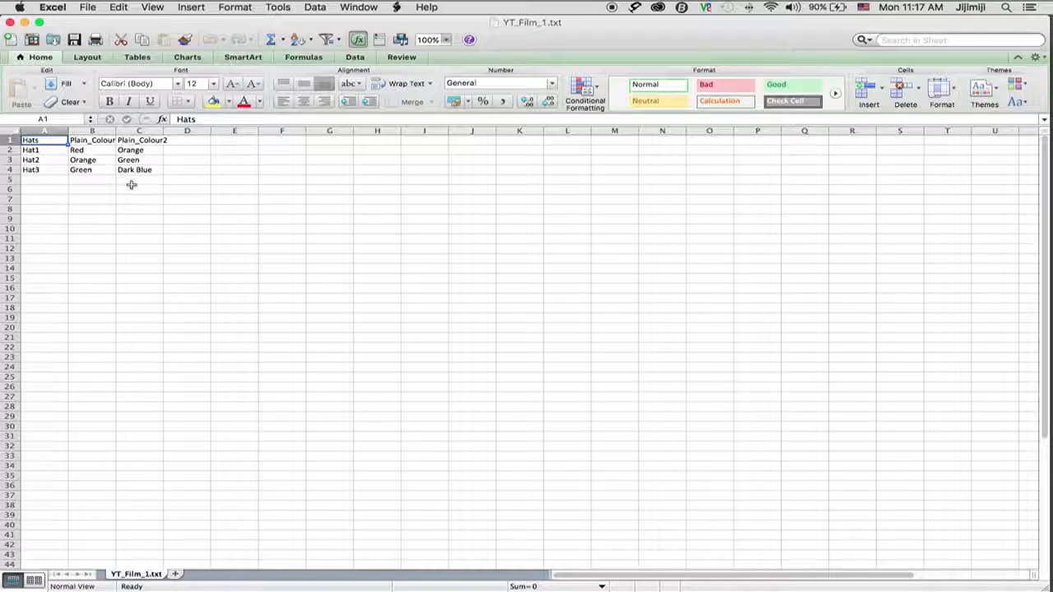
Switch to Illustrator, bring up the Designer Tools of the SmartStream Designer workspace and place them beside the artboard.
key("super+Tab")
key("super+Tab")
key("super+Tab")
key("super+Tab")
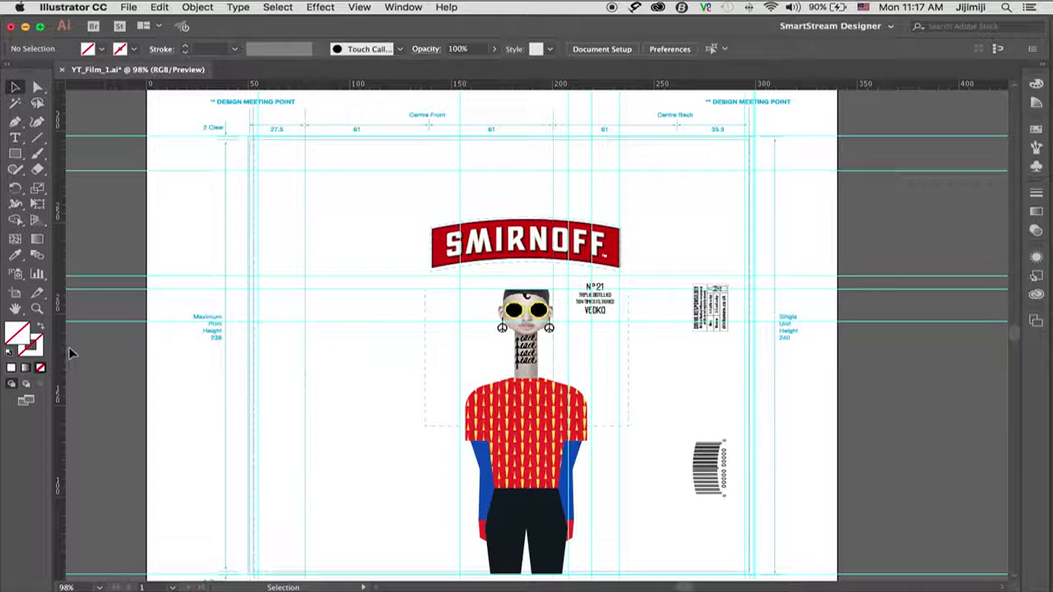
left_click(833, 33)
left_click(831, 181)
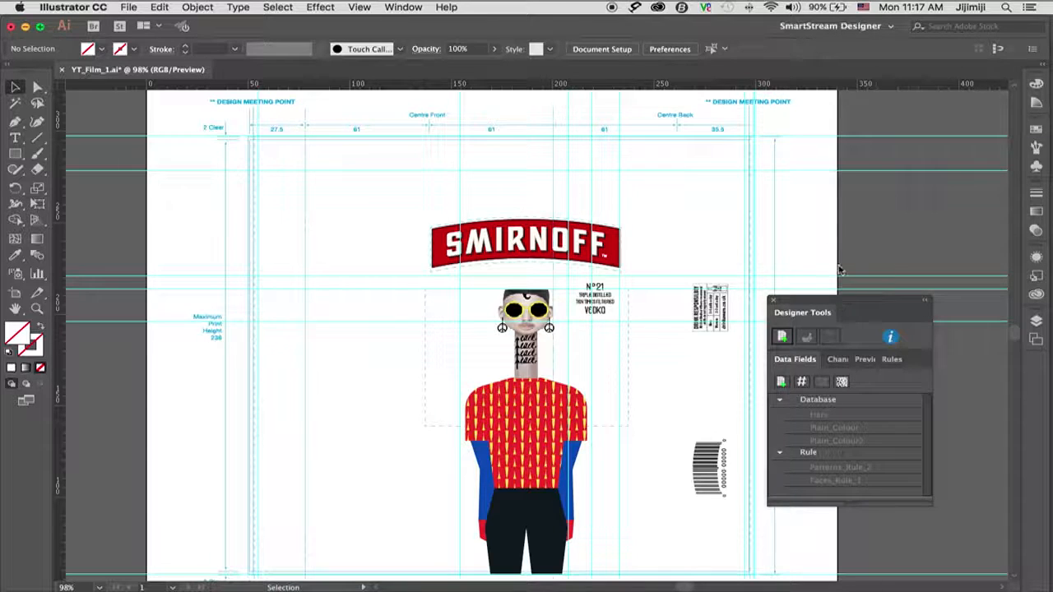
left_click_drag(843, 301, 913, 106)
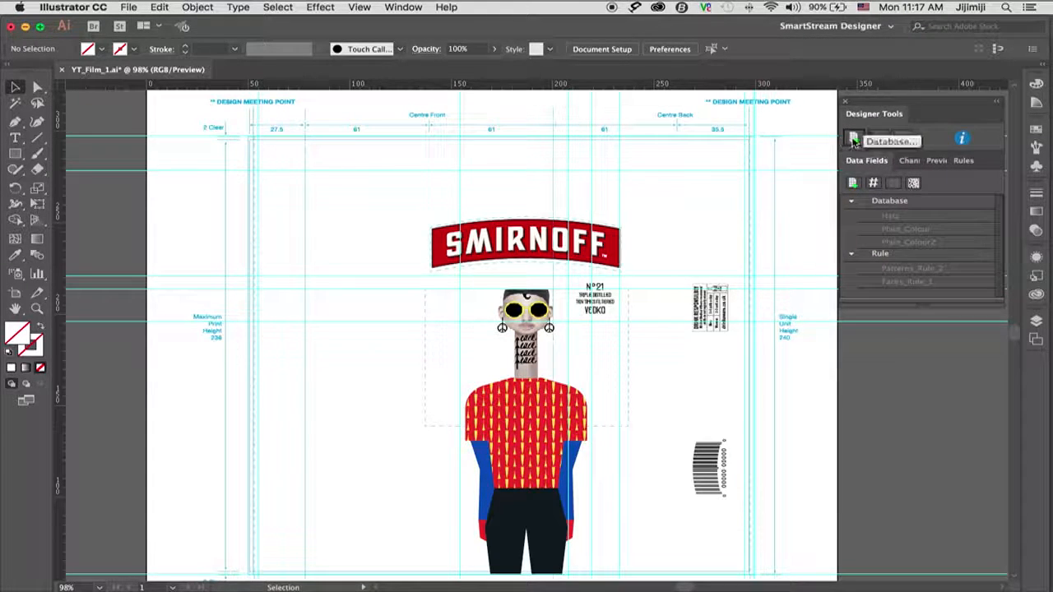
Load the YT_Film_1 text file from the Film_1 folder as the database header source.
left_click(853, 140)
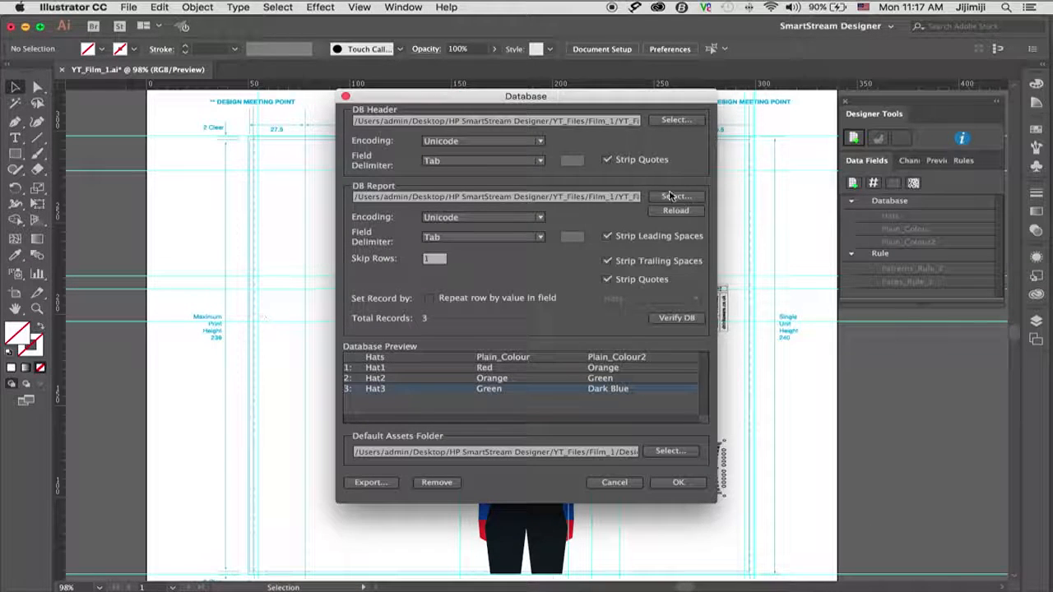
left_click(681, 124)
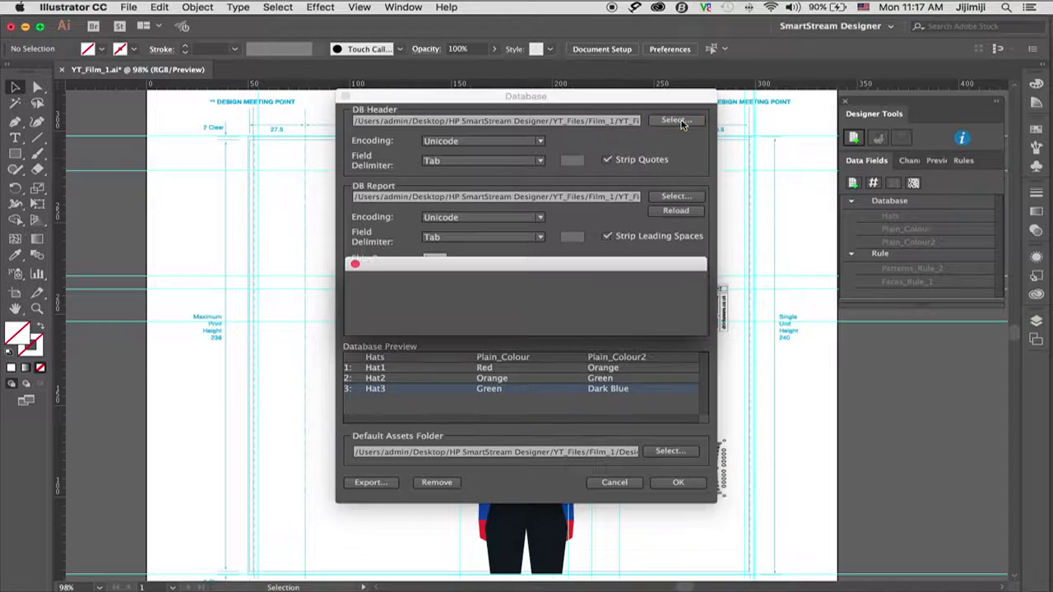
left_click(673, 326)
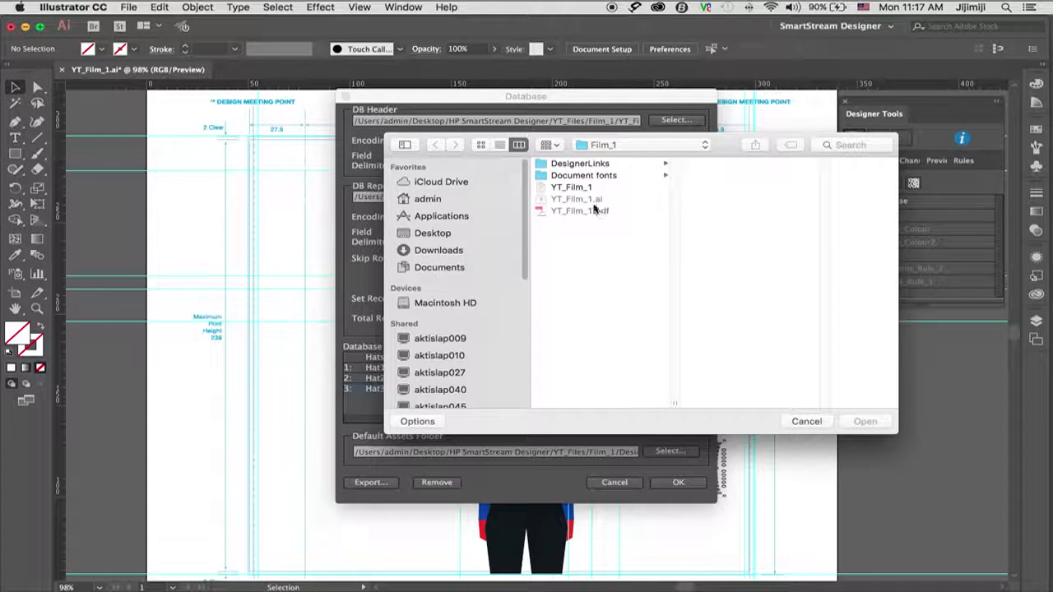
left_click(589, 190)
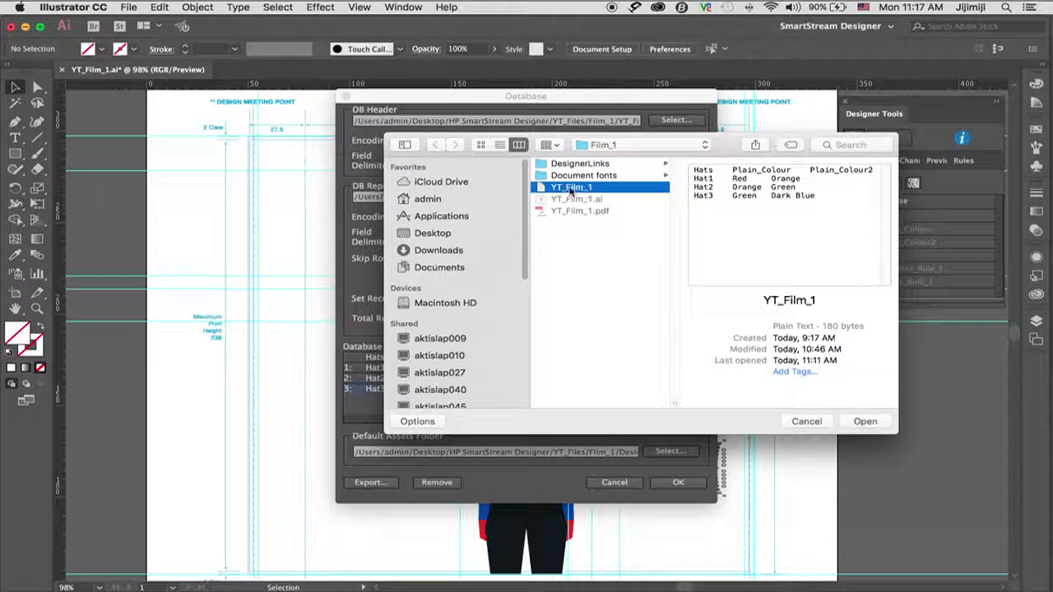
left_click(853, 423)
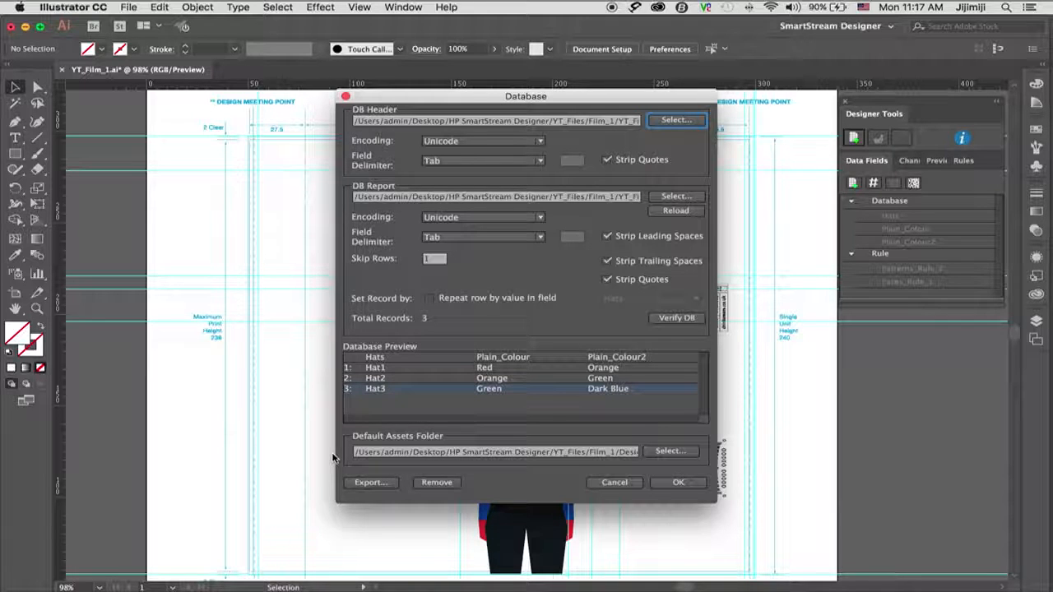
Set the default assets folder to DesignerLinks/Assets and accept the database settings.
left_click(675, 453)
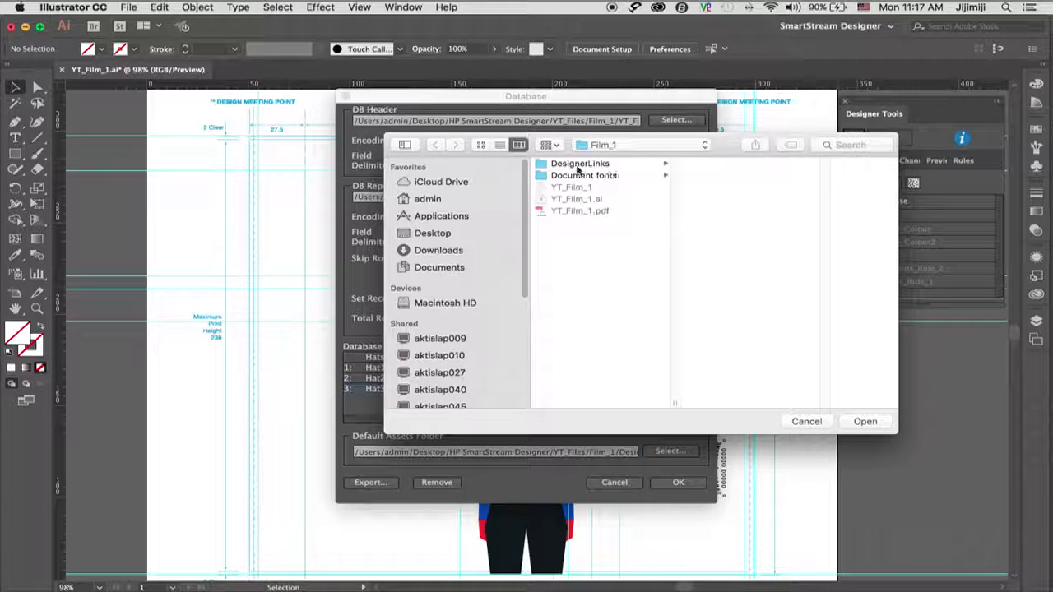
left_click(580, 165)
left_click(709, 164)
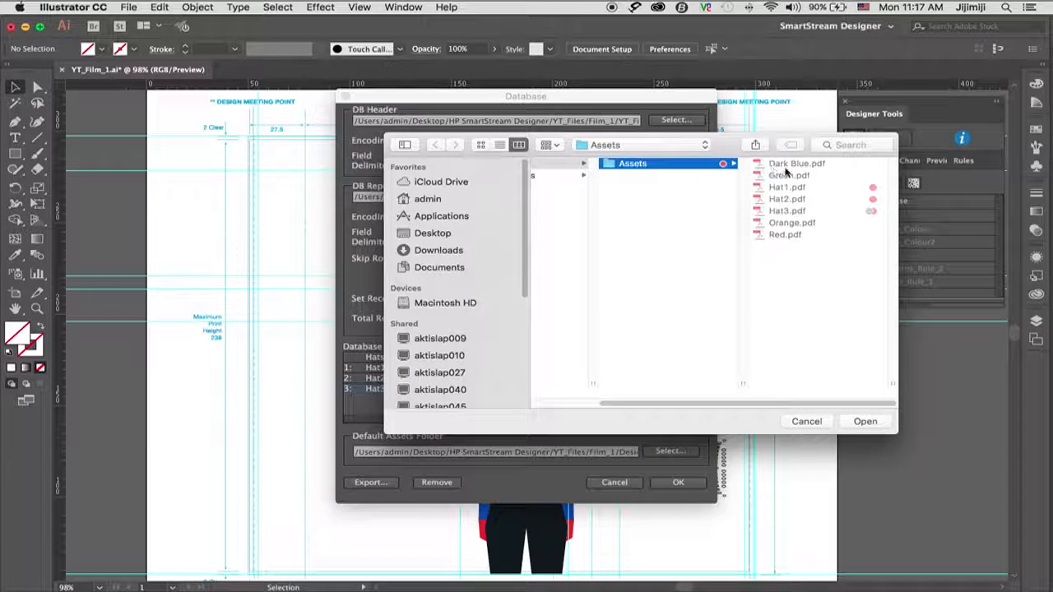
left_click(865, 422)
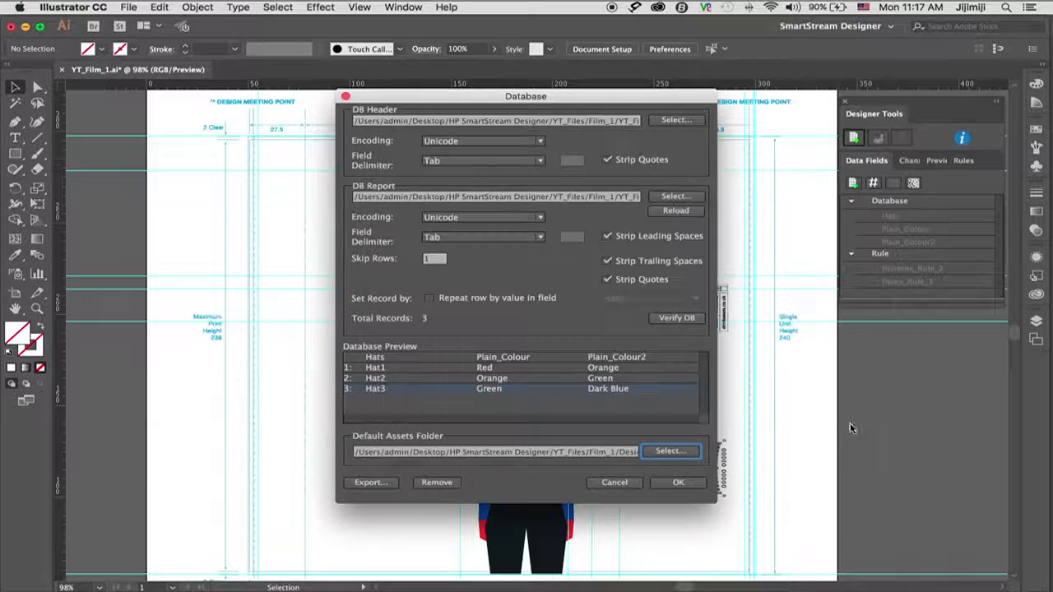
left_click(677, 483)
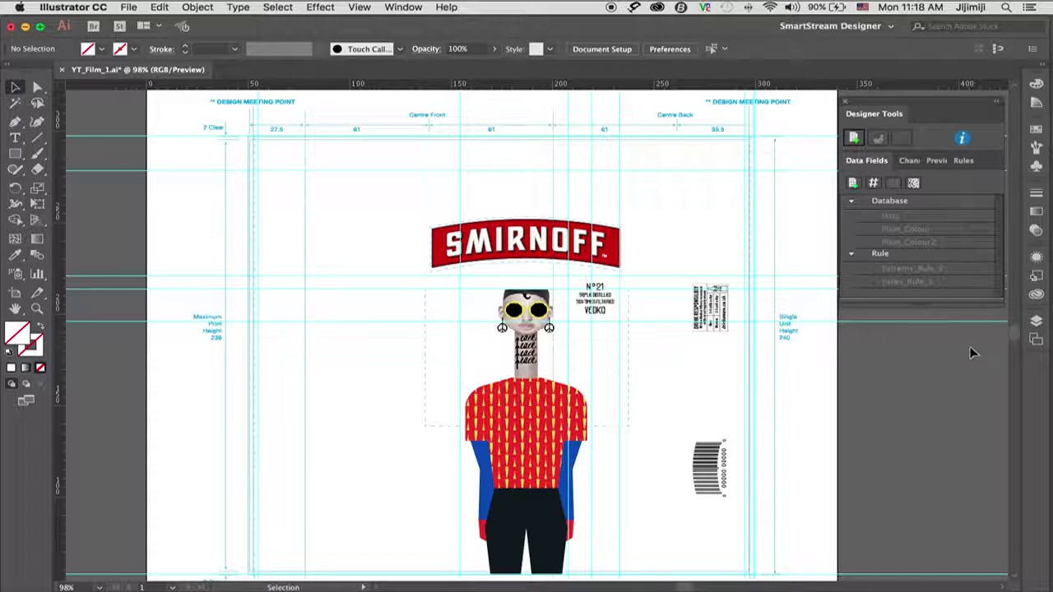
Display the layers beside the artwork and draw a rectangle about 248 × 239 mm over the full label area on the VDP layer.
left_click(1036, 321)
left_click_drag(864, 314, 94, 110)
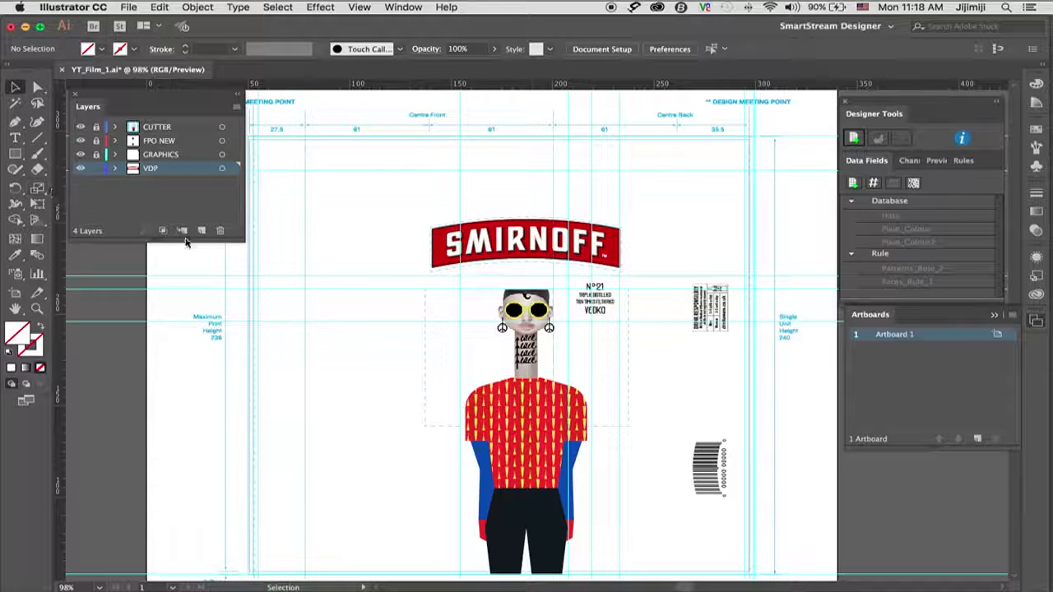
left_click(15, 154)
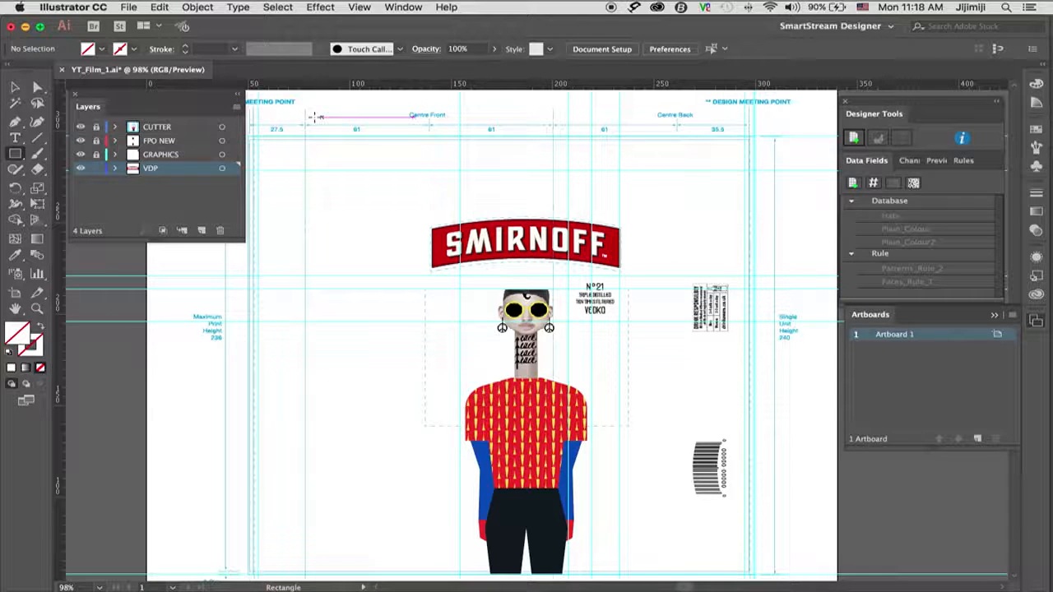
left_click_drag(249, 137, 750, 520)
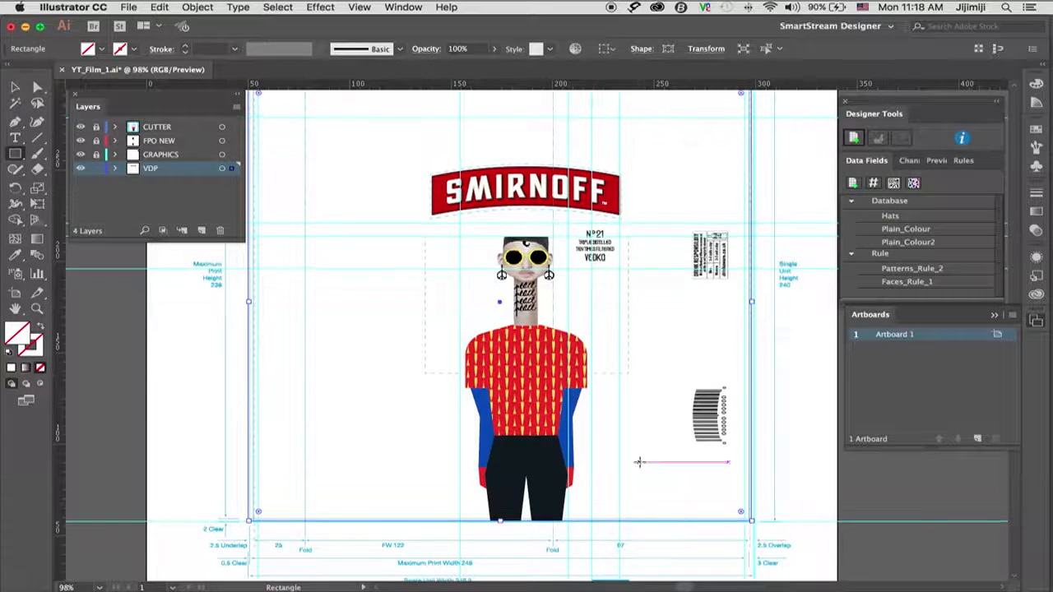
scroll(638, 462, "up", 2)
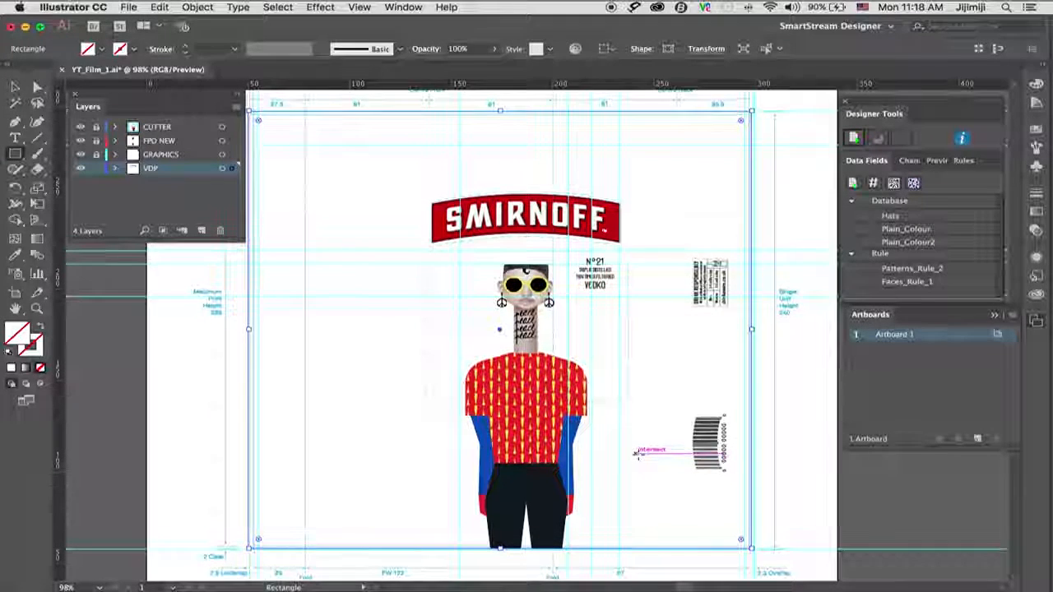
Convert the label-sized rectangle into an image channel and move it beneath the logo group in the VDP layer.
left_click(909, 164)
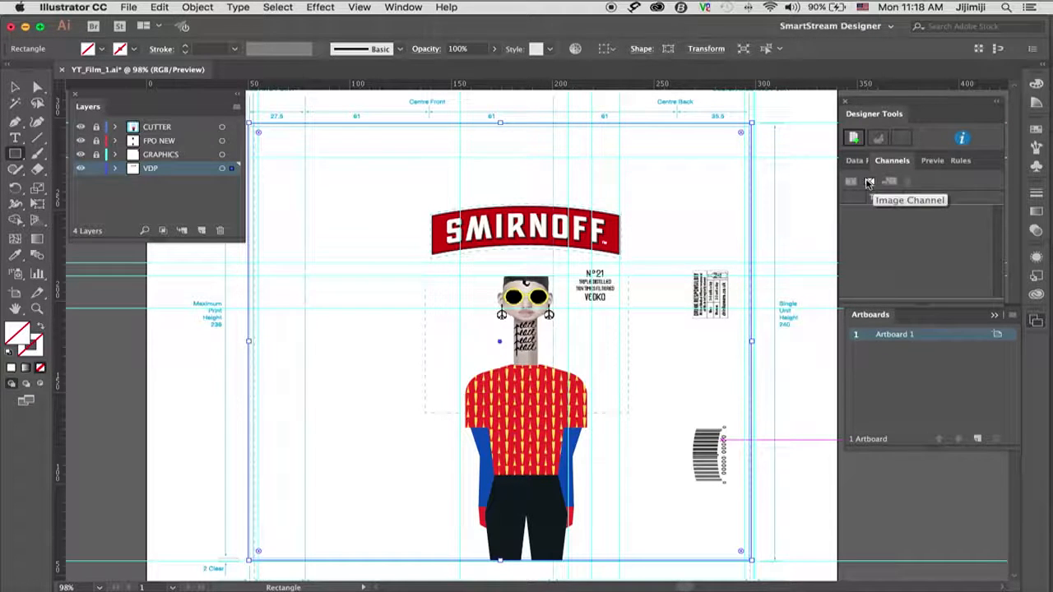
left_click(870, 182)
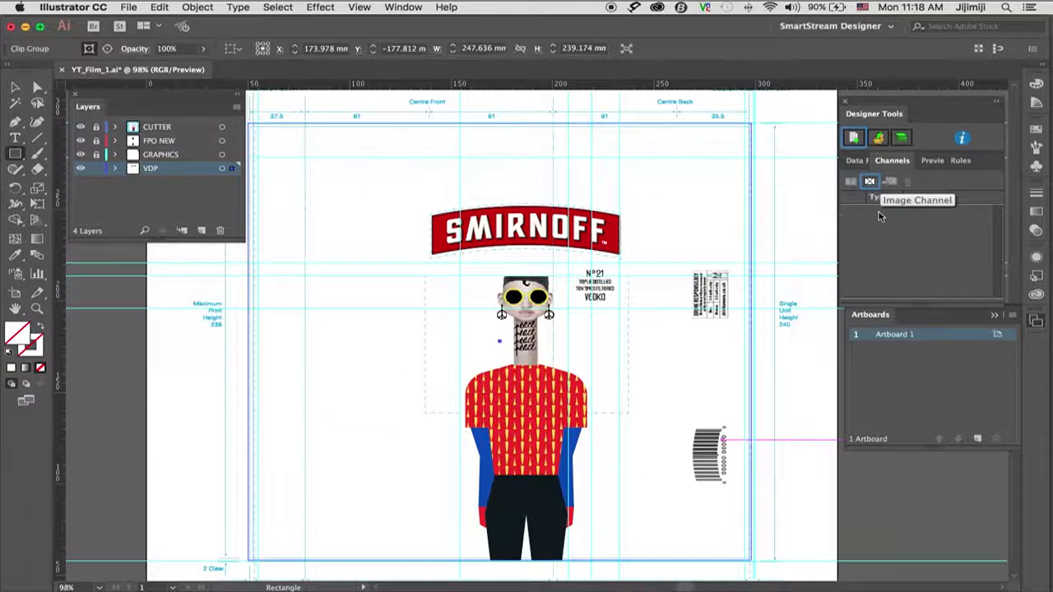
left_click(115, 169)
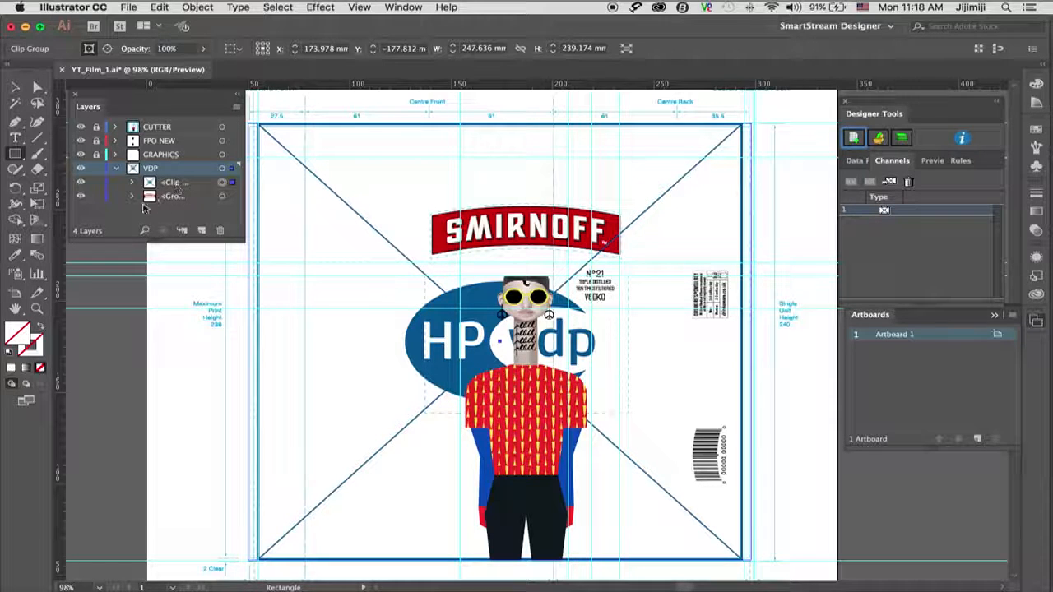
left_click_drag(179, 184, 175, 203)
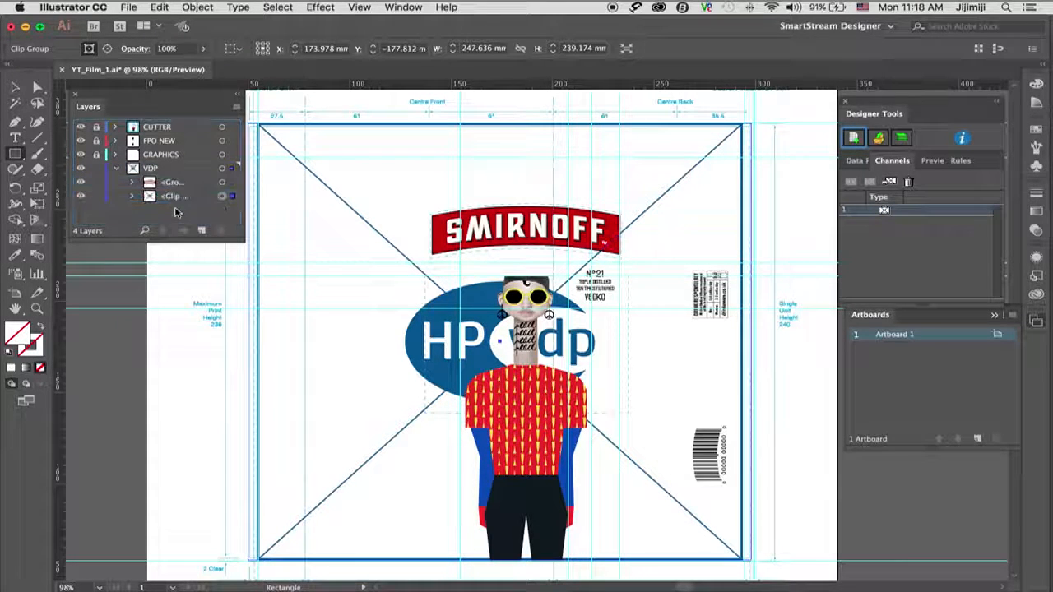
Configure the background image channel to use the Plain_Colour data field, PDF format and an appended .pdf extension.
left_click(883, 210)
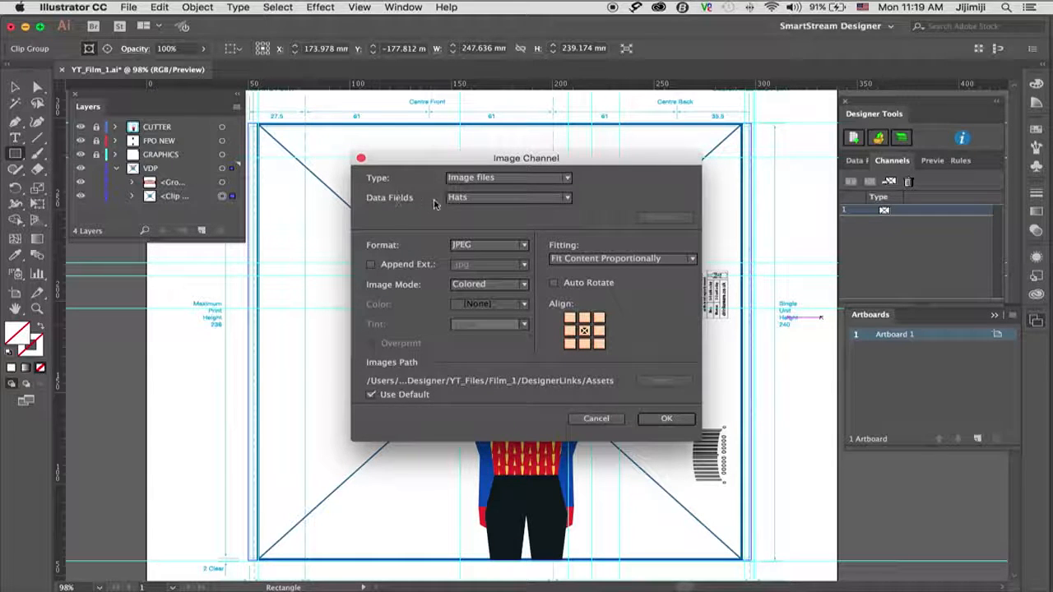
left_click(472, 201)
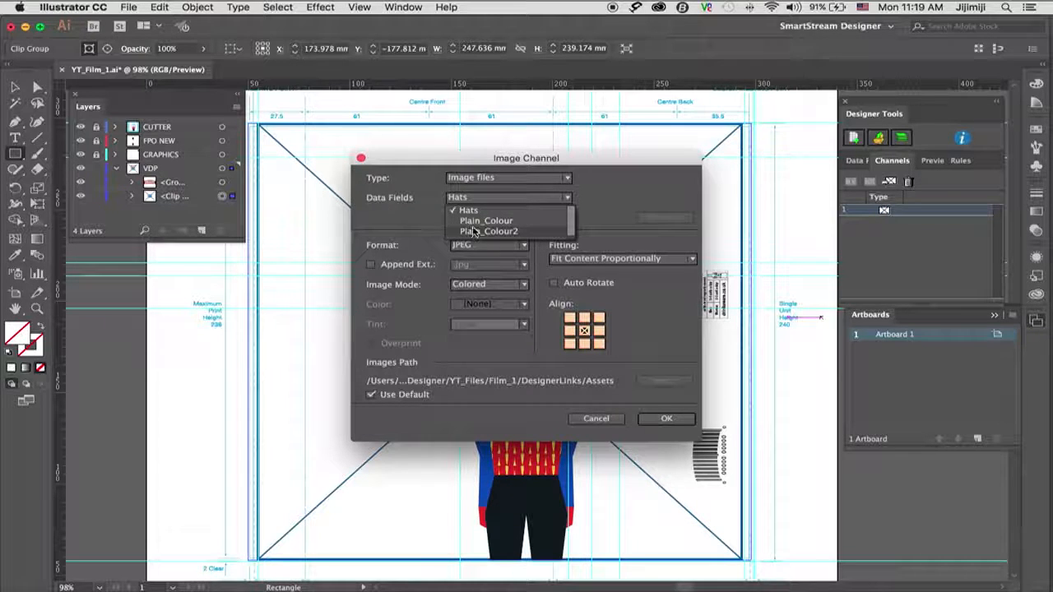
left_click(473, 223)
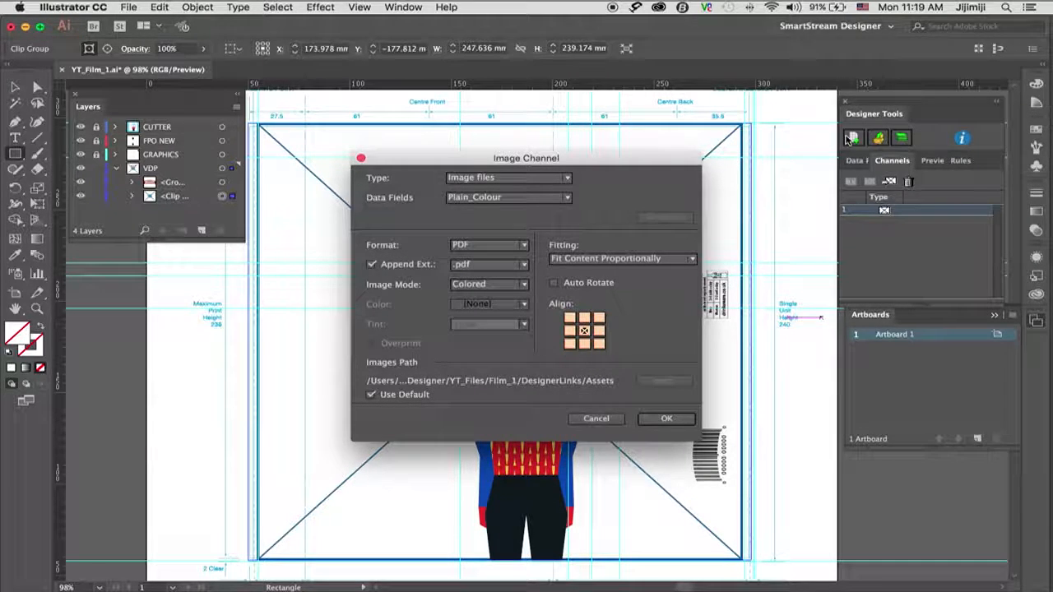
left_click(662, 419)
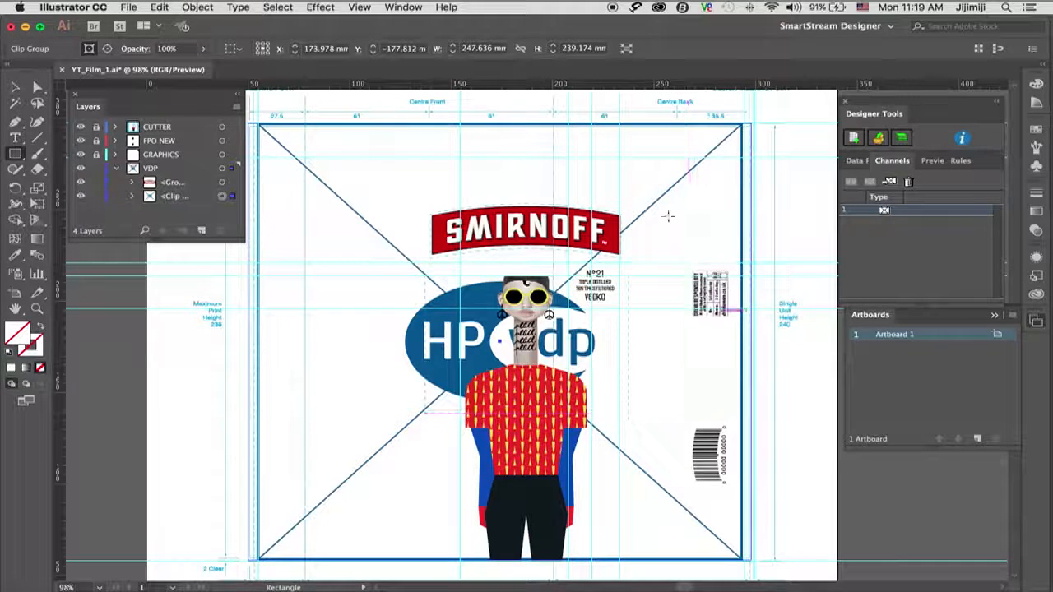
Preview the background colours for the first two database records without the interface in the way, then turn the preview off.
left_click(933, 162)
left_click(848, 187)
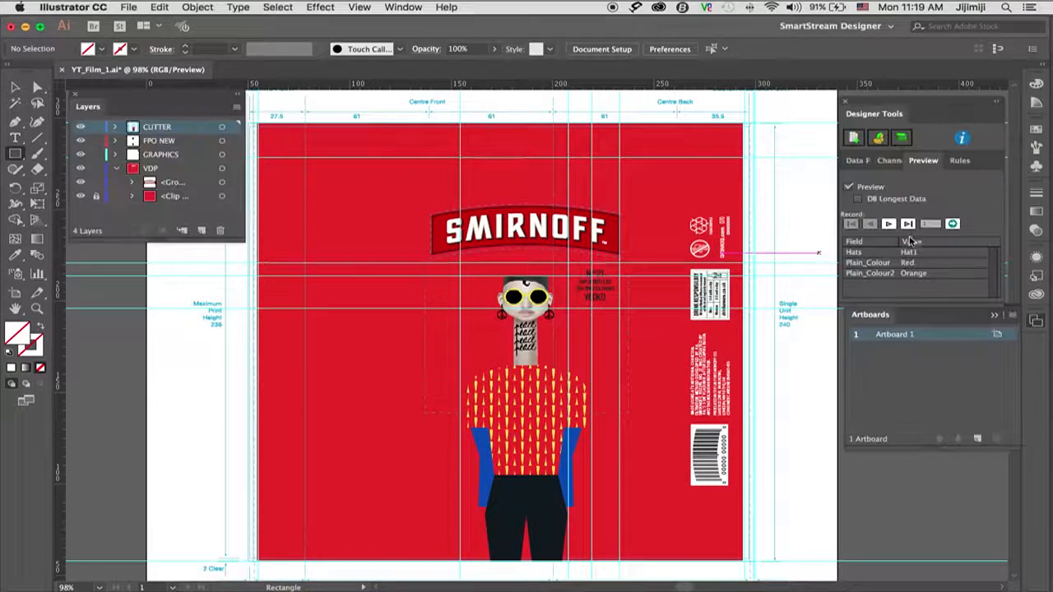
left_click(908, 224)
key("Tab")
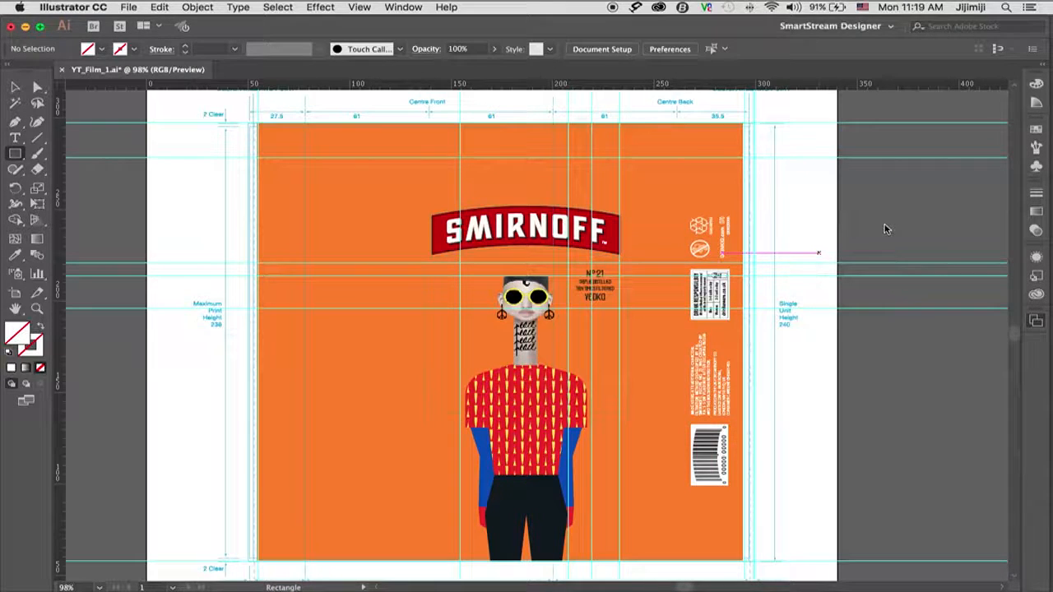
key("Tab")
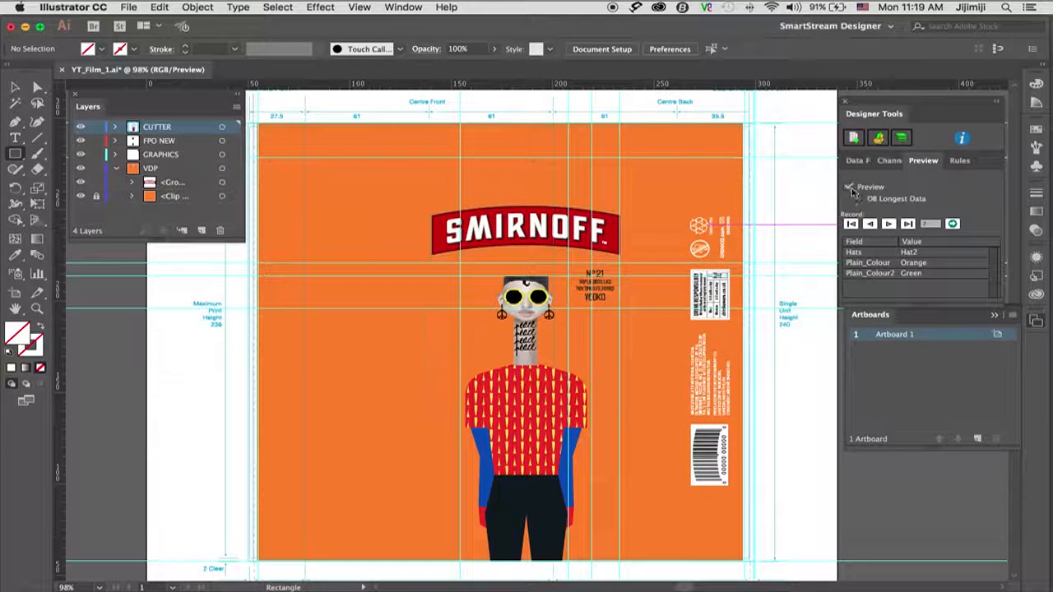
left_click(850, 188)
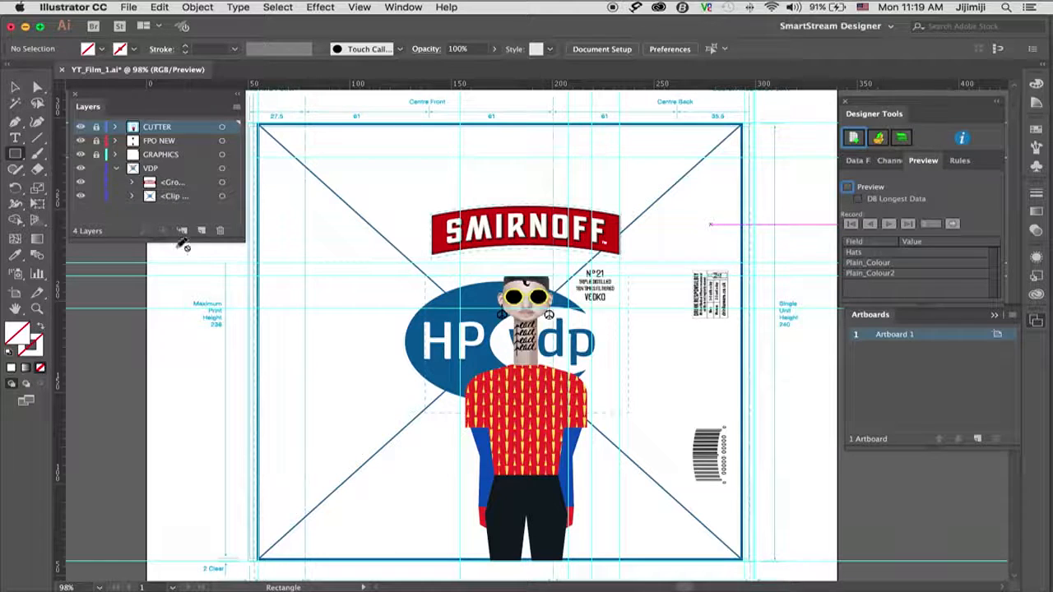
Draw a square about 65 mm wide above the figure's head on the VDP layer and convert it into an image channel.
key("v")
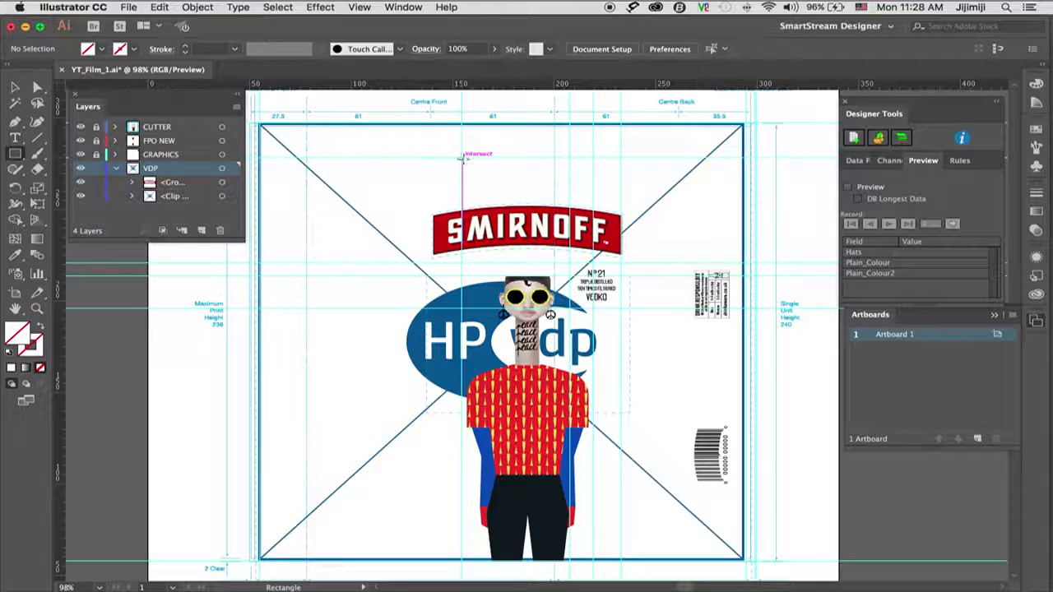
left_click_drag(461, 158, 594, 275)
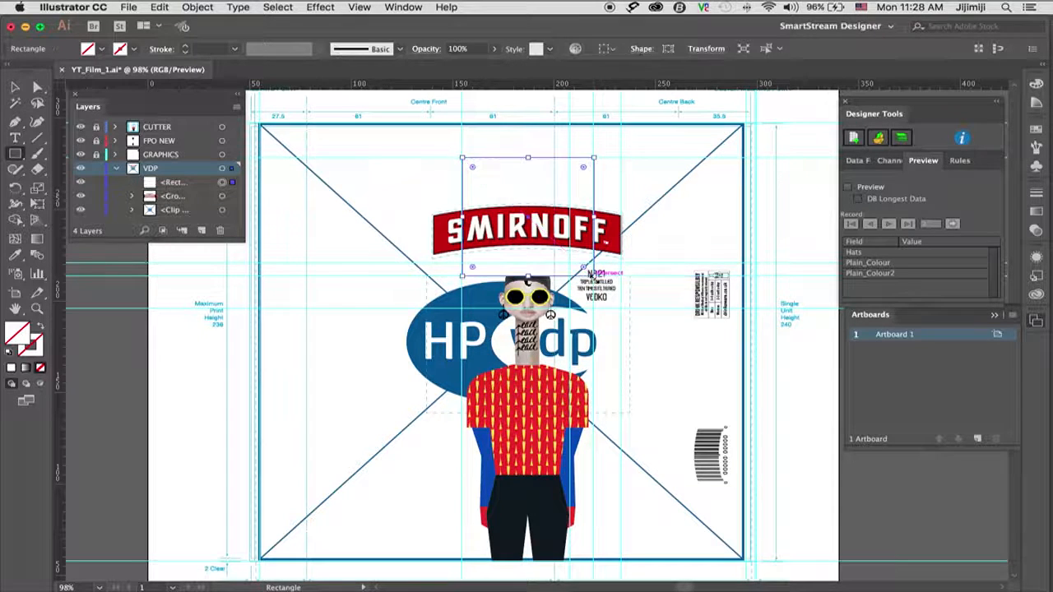
left_click(891, 161)
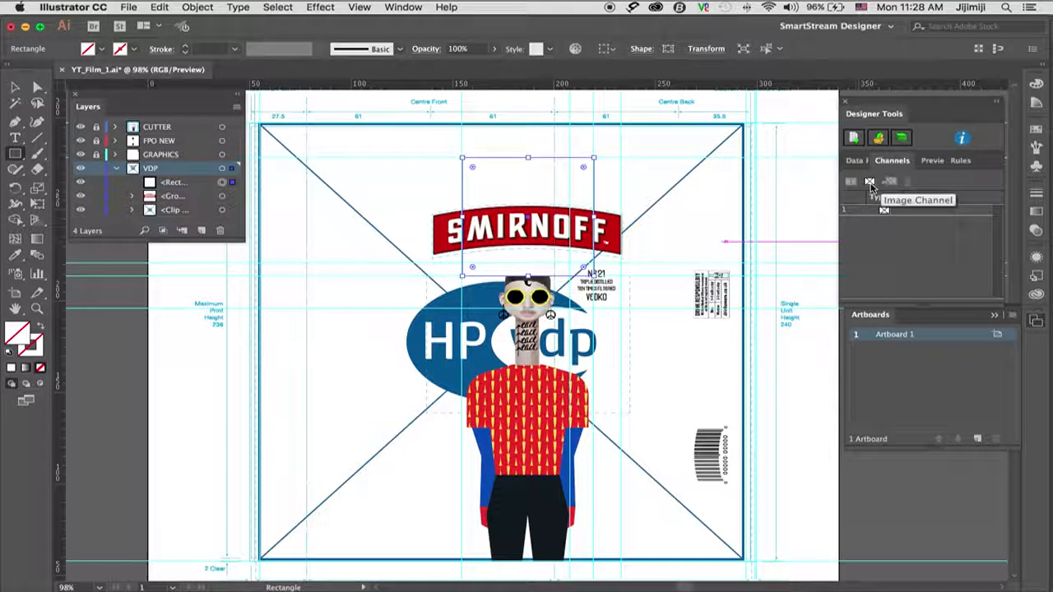
left_click(870, 183)
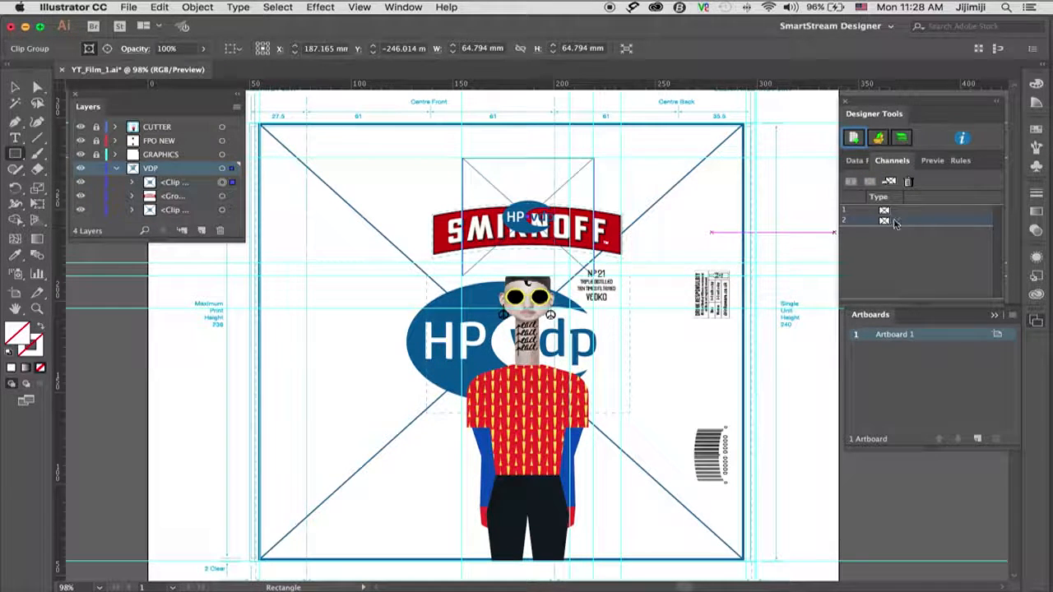
Configure the square channel above the figure's head to use the Hats data field, PDF format and an appended .pdf extension.
double_click(884, 221)
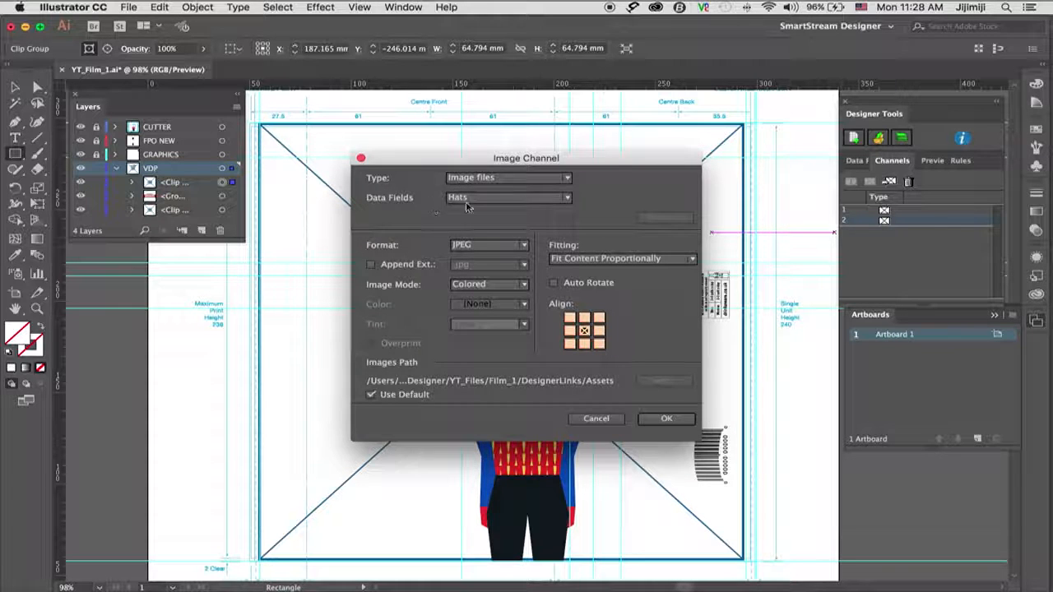
left_click(468, 246)
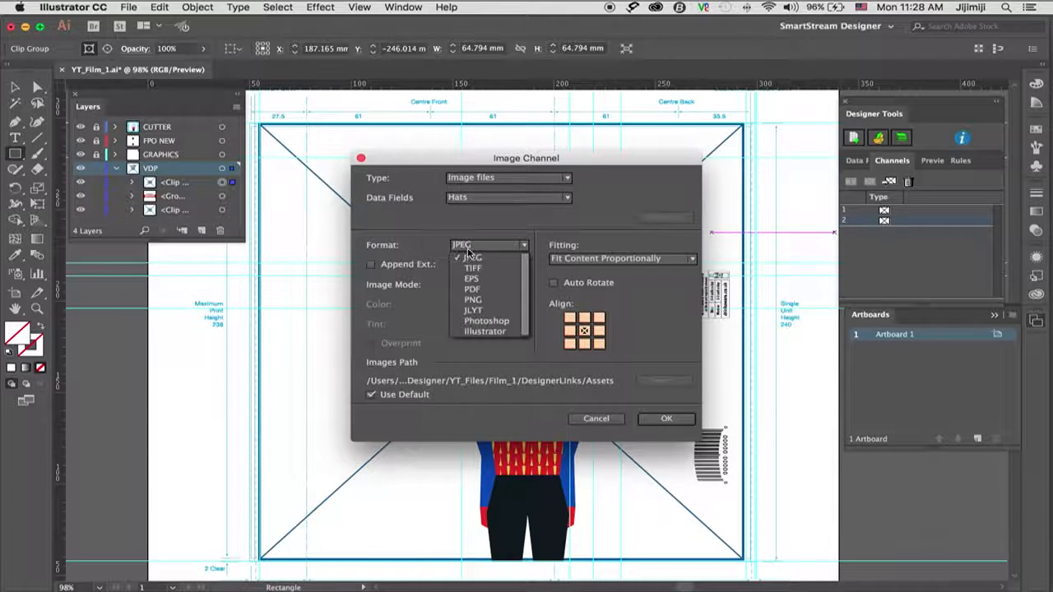
left_click(472, 289)
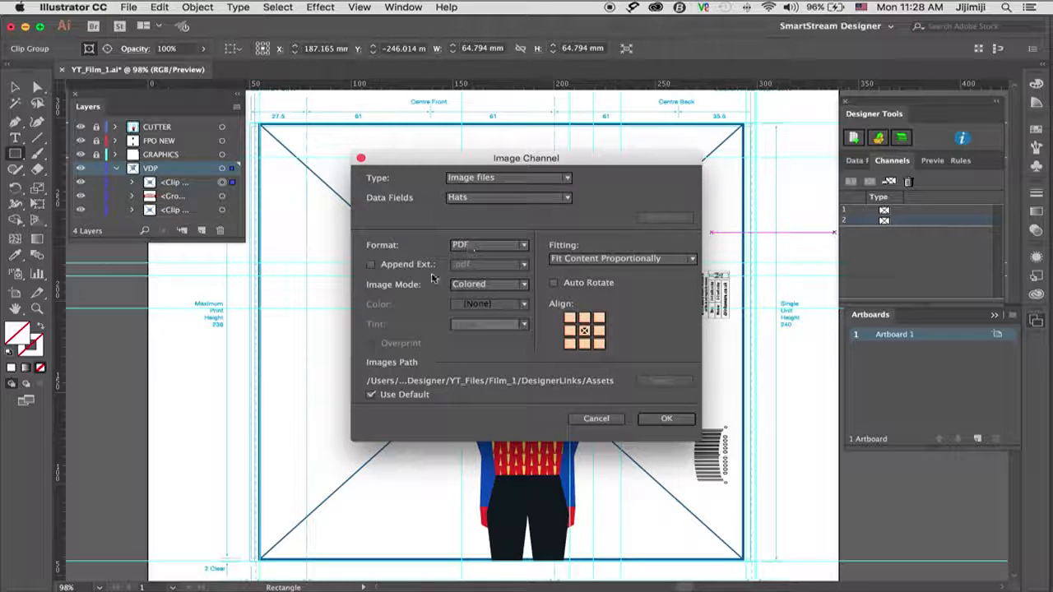
left_click(371, 264)
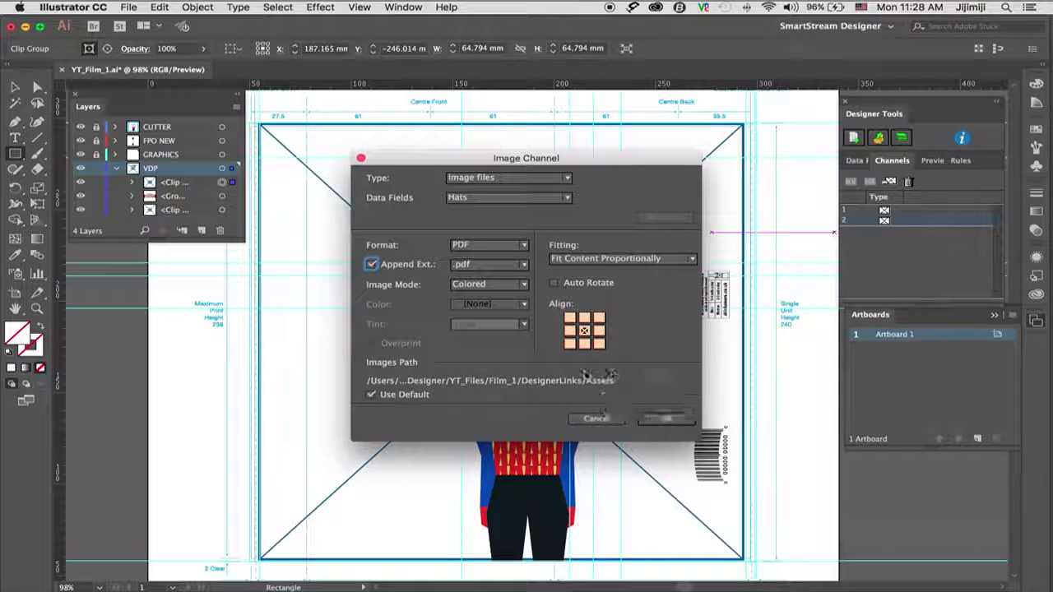
left_click(663, 420)
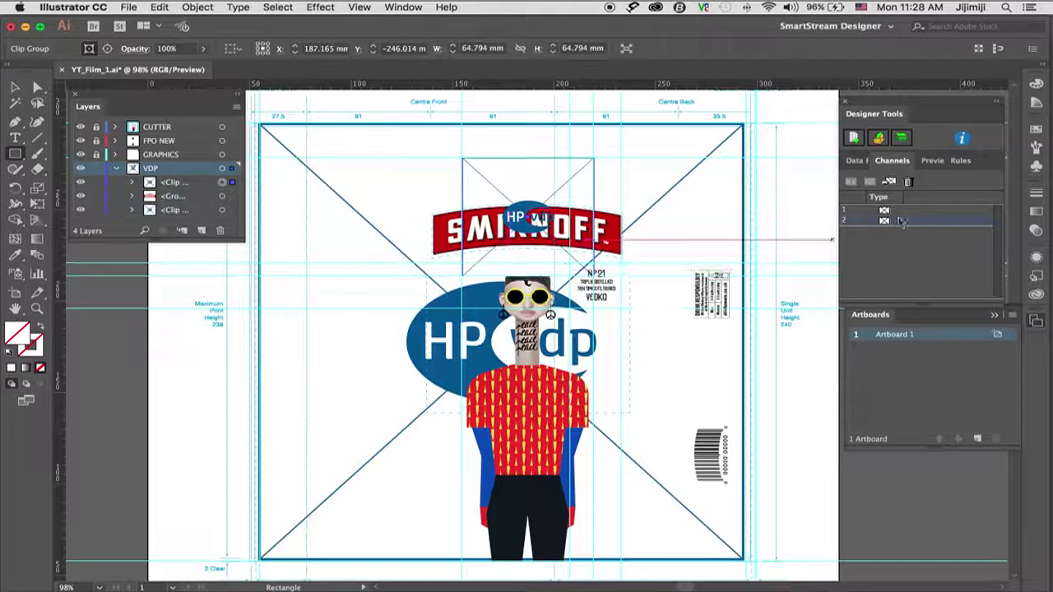
Preview the hats and background colours for the first three database records and turn the preview off.
left_click(928, 162)
left_click(847, 188)
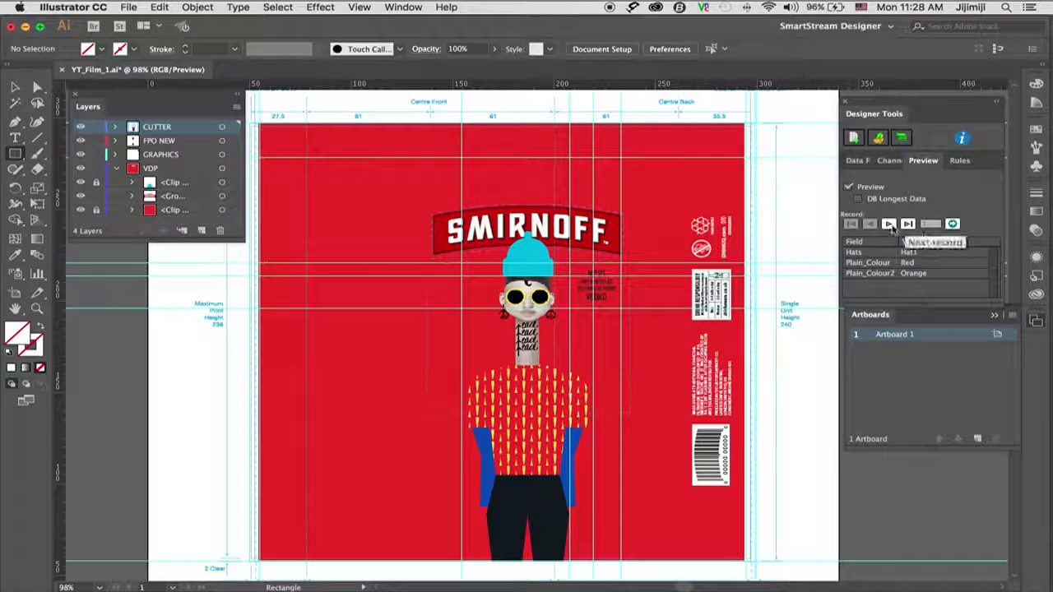
left_click(889, 225)
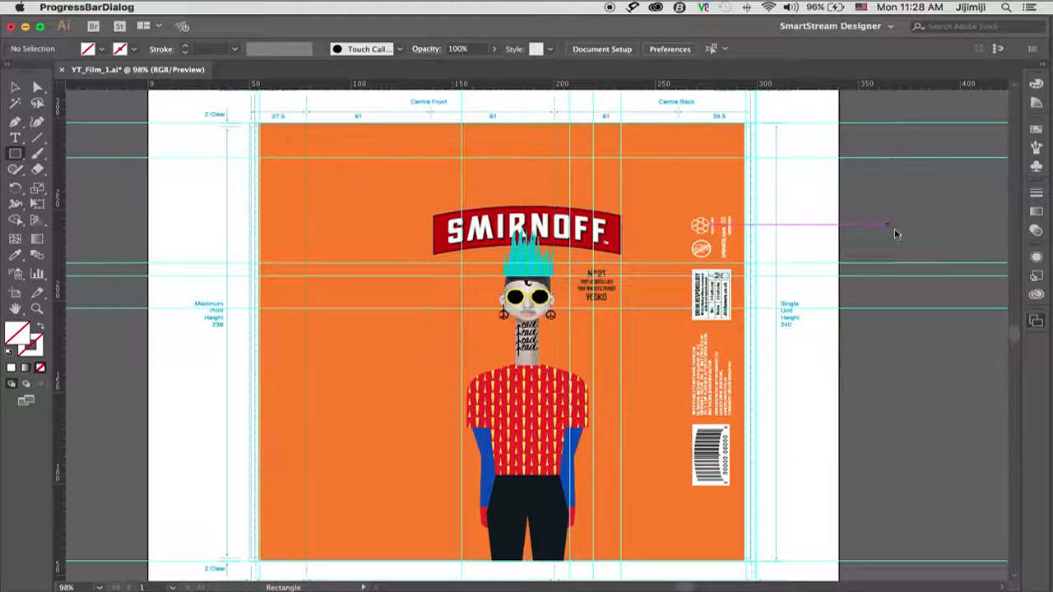
left_click(888, 224)
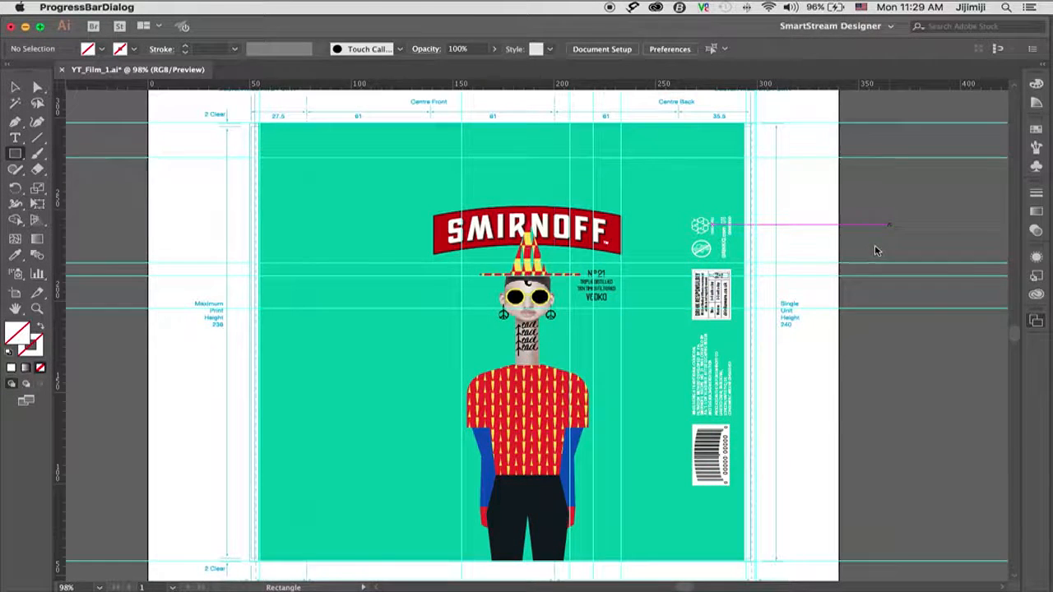
left_click(847, 188)
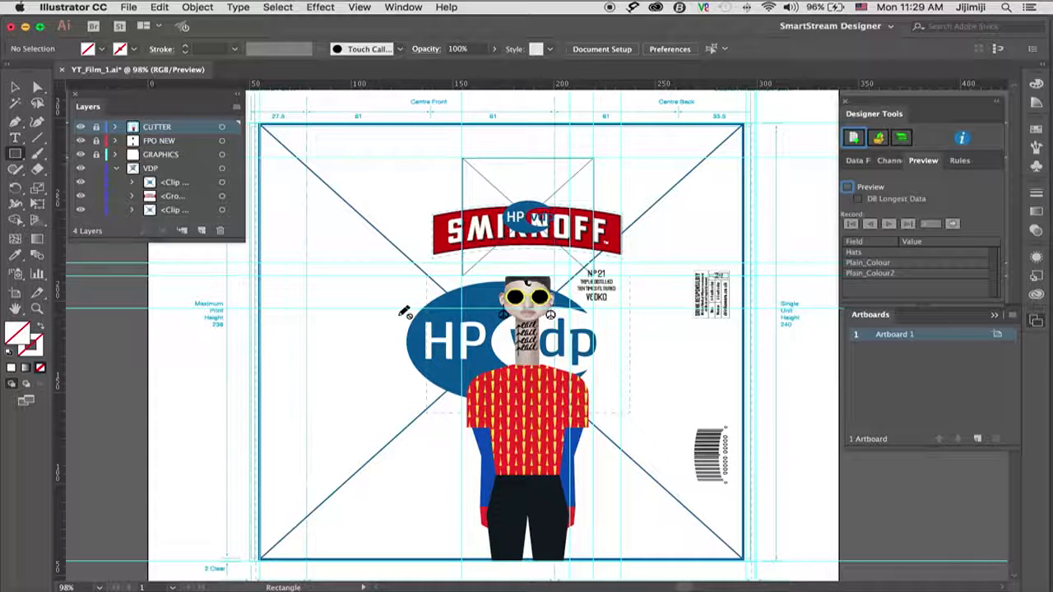
Draw a circle about 25.5 mm wide around the No.21 text on the VDP layer, convert it into an image channel and place it beneath the logo group.
left_click_drag(14, 154, 79, 189)
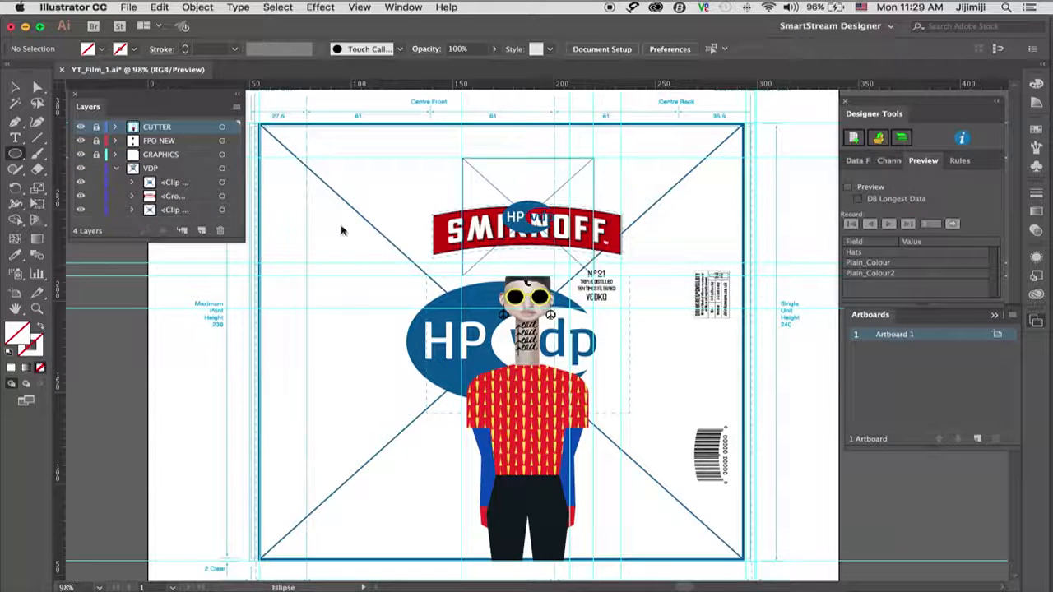
left_click(156, 169)
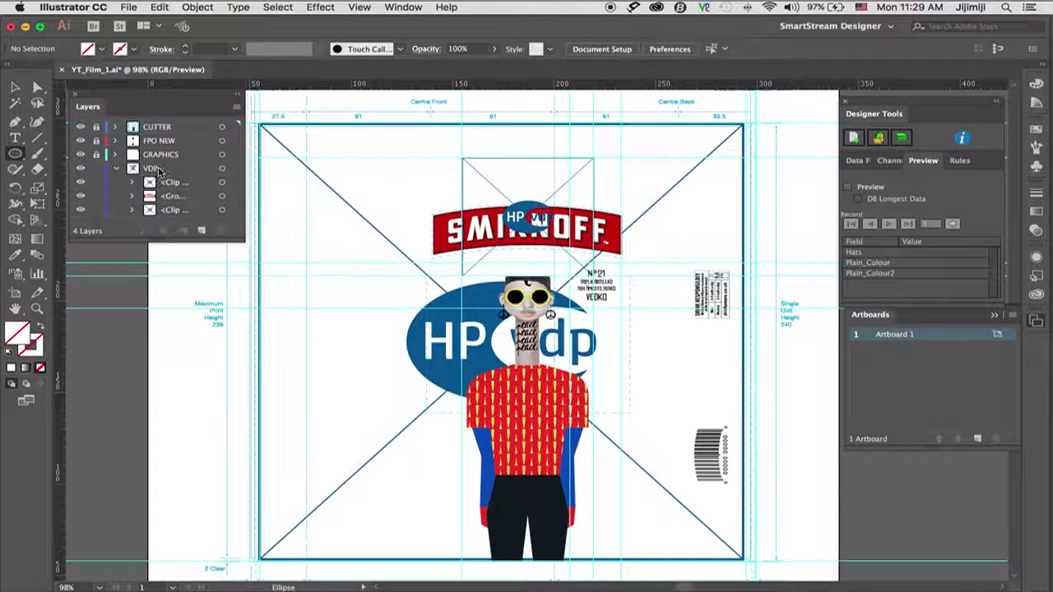
left_click(159, 171)
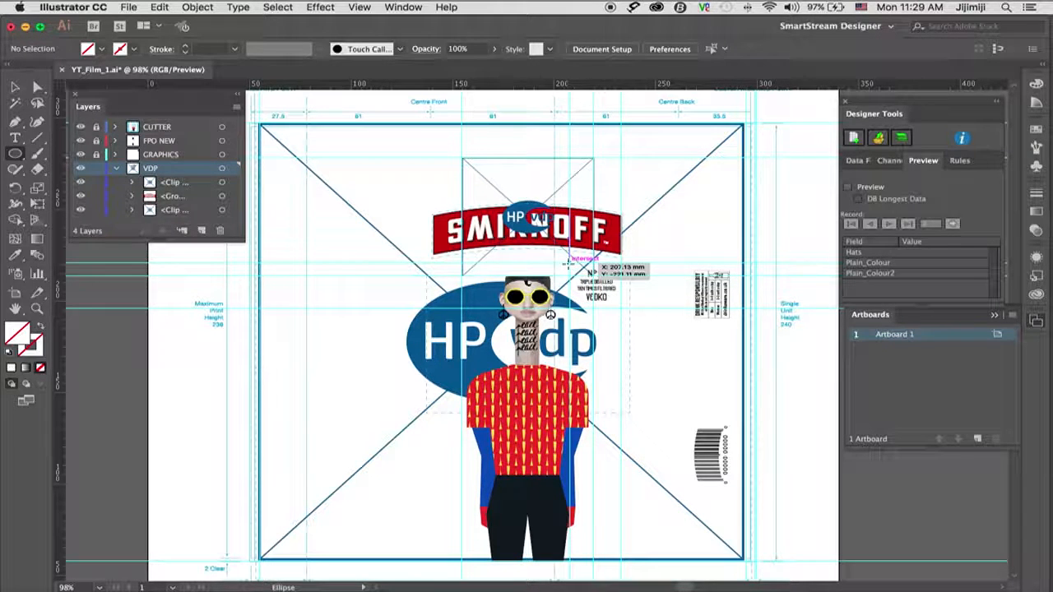
left_click_drag(568, 261, 621, 290)
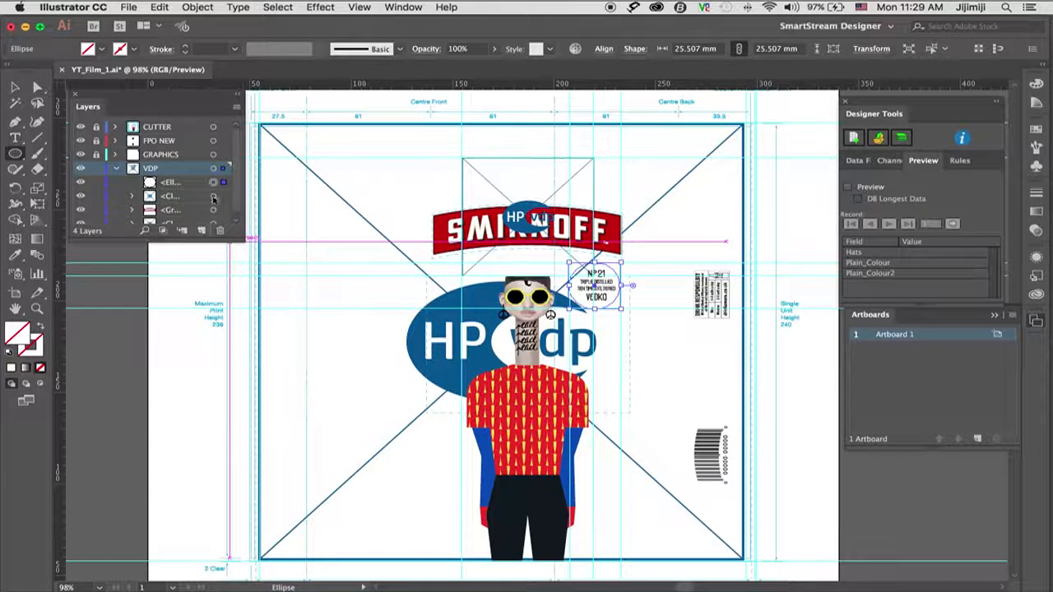
left_click(889, 161)
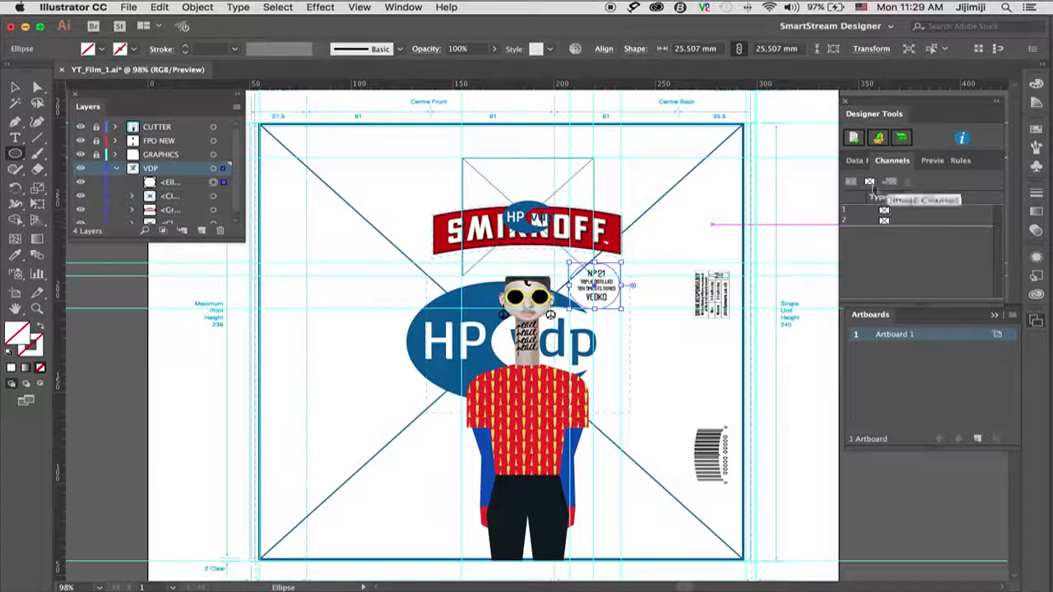
left_click(869, 182)
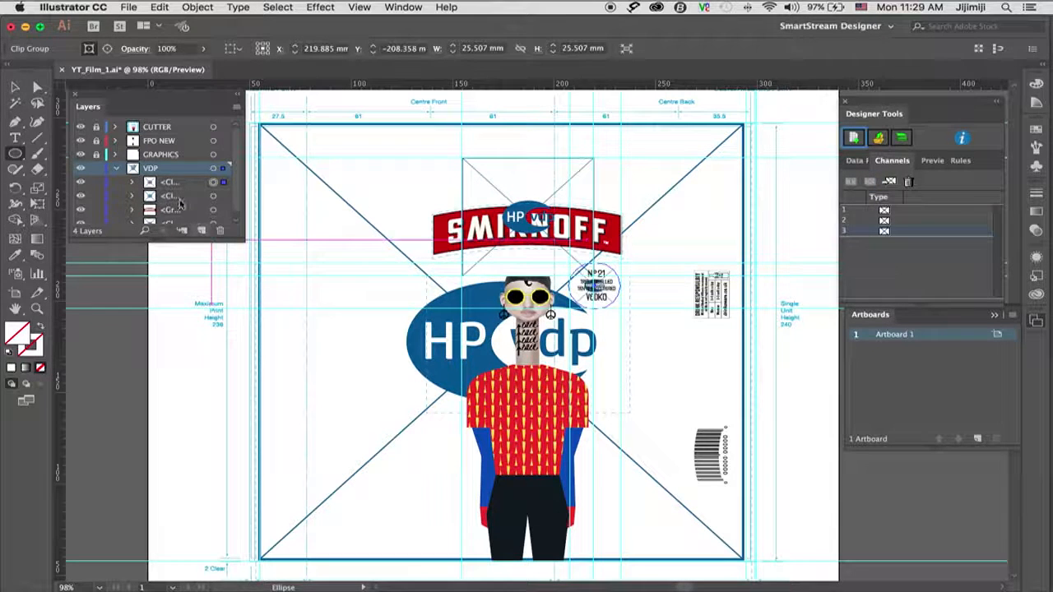
left_click_drag(175, 184, 169, 216)
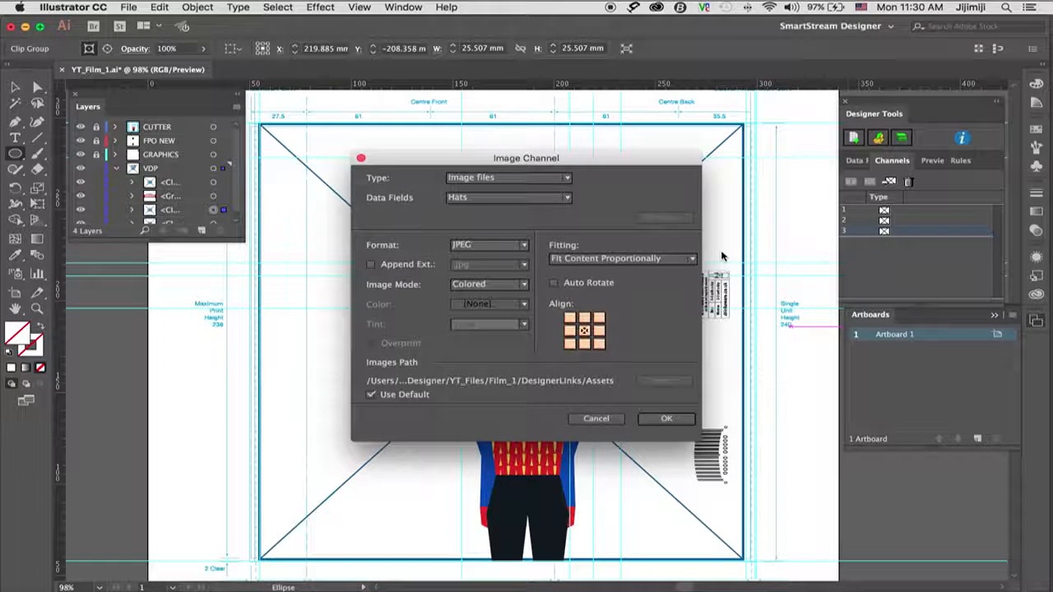
Configure the circular image channel to use the Plain_Colour2 data field, PDF format and an appended .pdf extension.
left_click(490, 201)
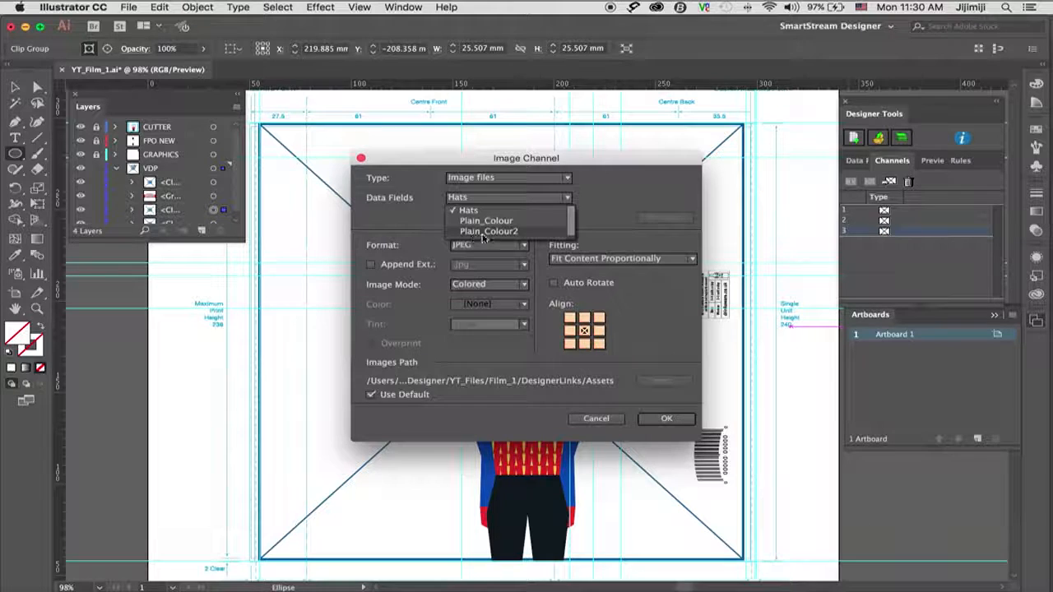
left_click(486, 232)
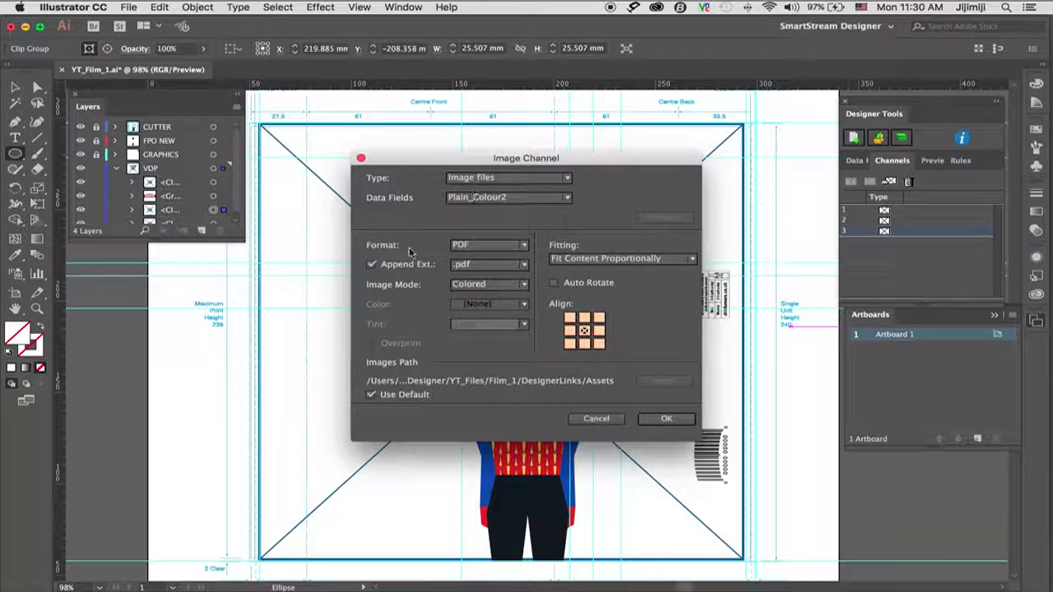
left_click(666, 417)
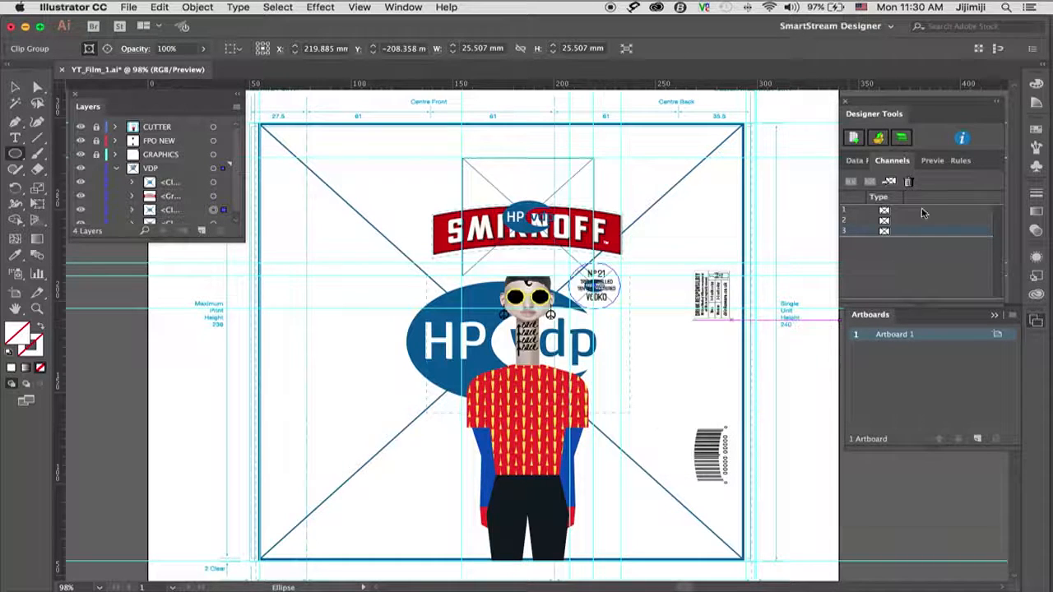
Preview successive database records from the first one to check the circle's colour against the background and hats.
left_click(931, 161)
left_click(849, 190)
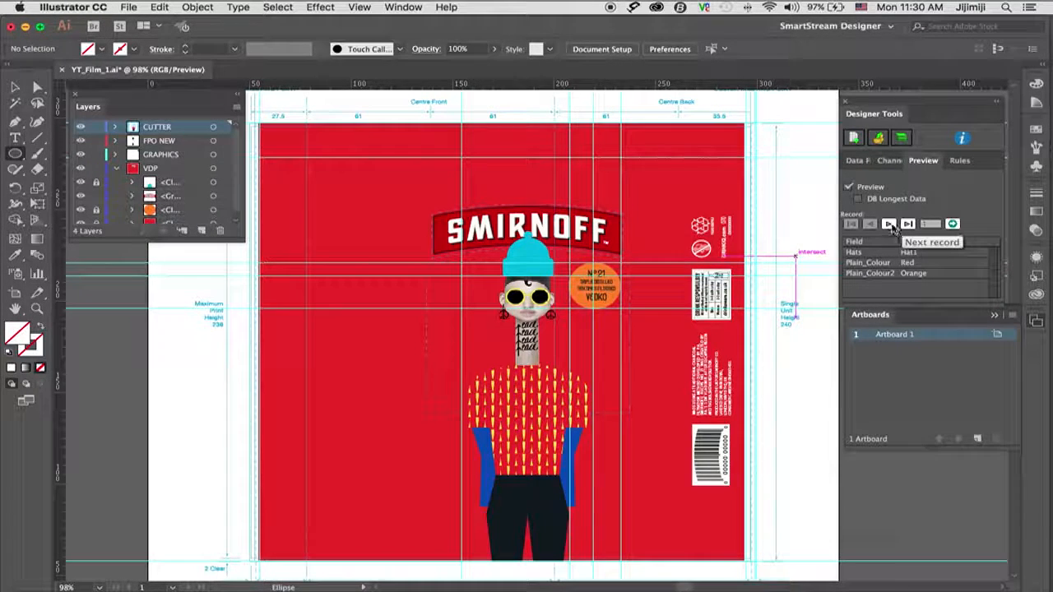
left_click(889, 224)
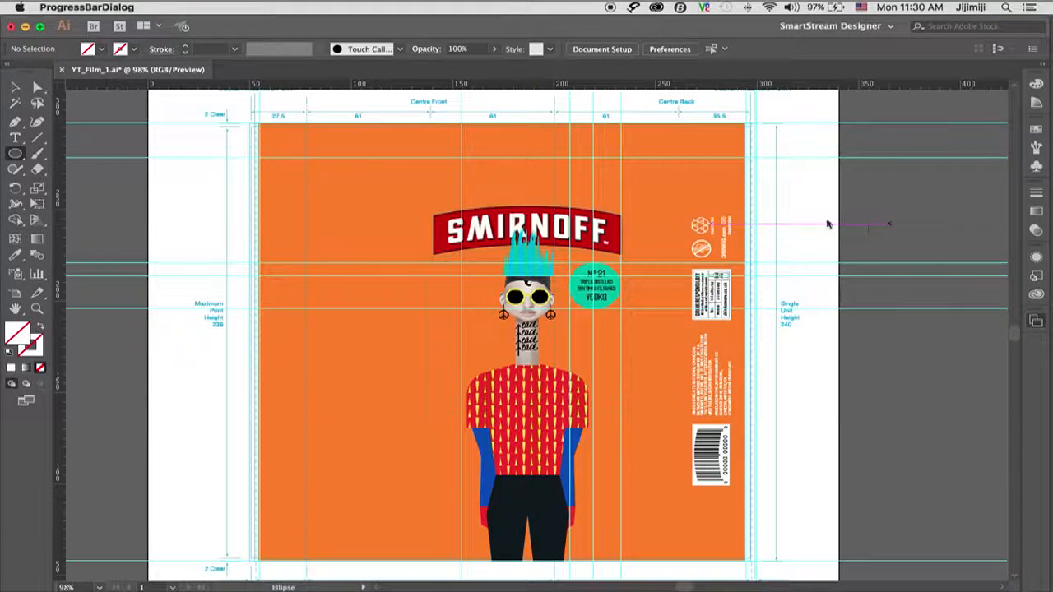
left_click(889, 224)
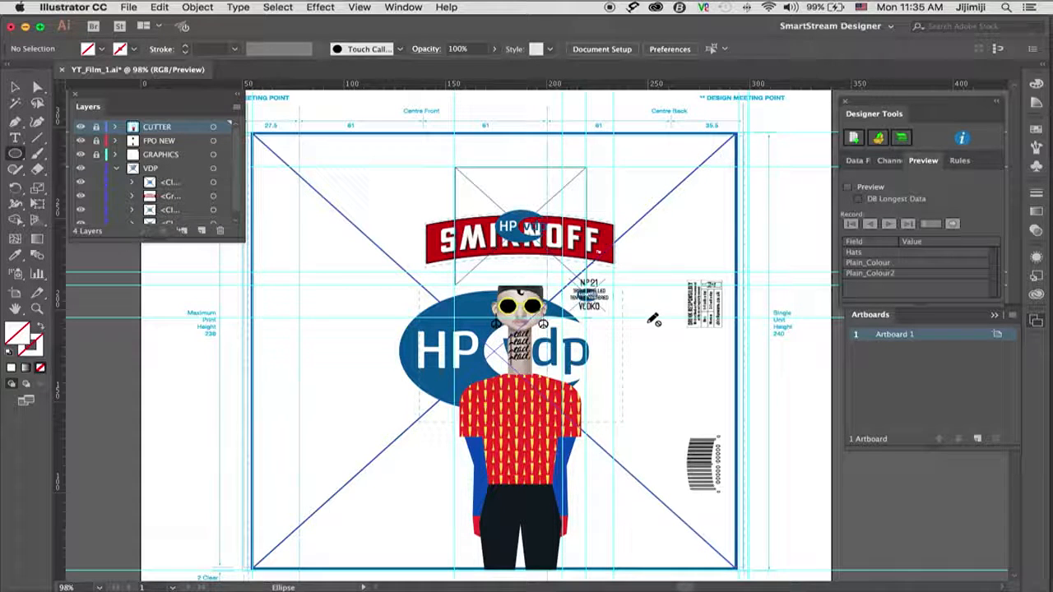
Switch to Excel to view the YT_Film_long.txt database.
key("super+Tab")
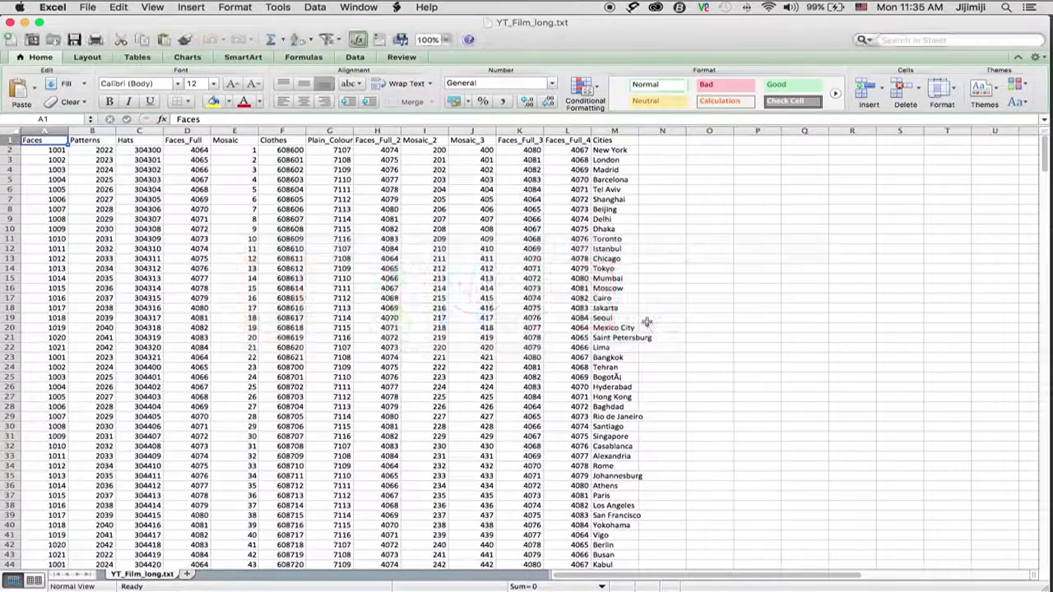